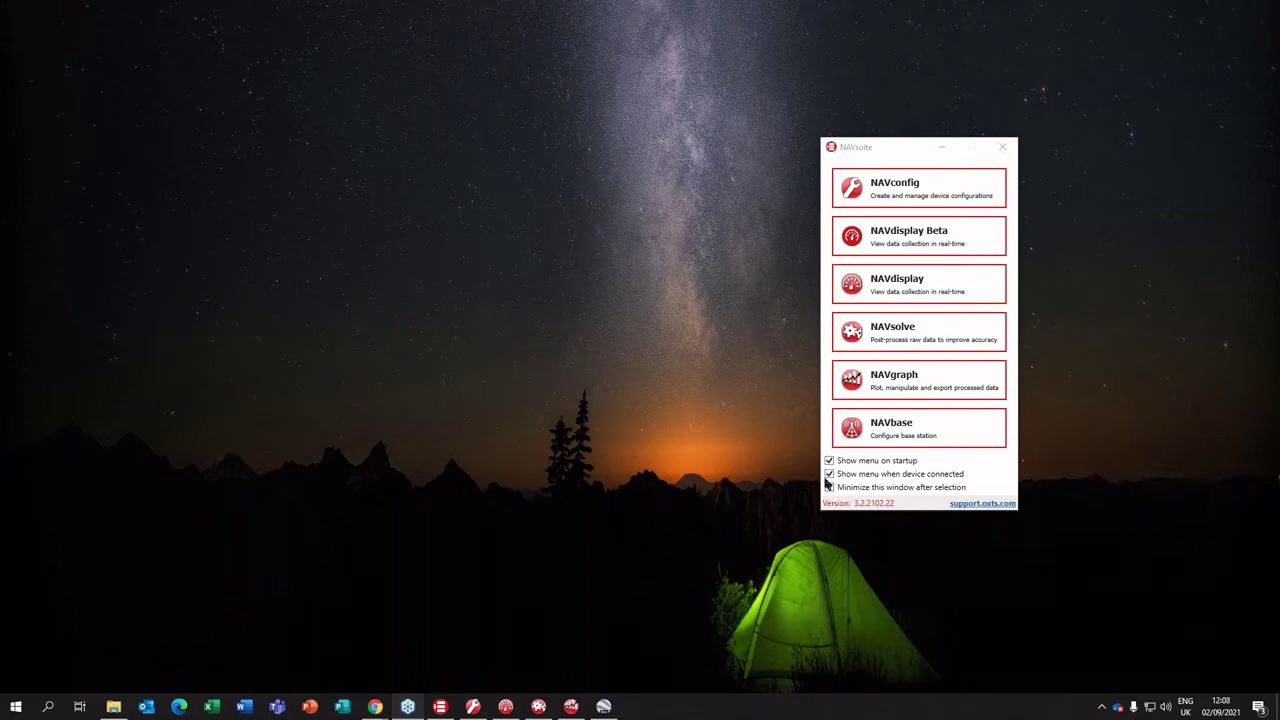
- Switch to NAVconfig and review the no-slip, primary antenna and GNSS differential correction settings of the hardware setup
left_click(953, 147)
left_click(473, 706)
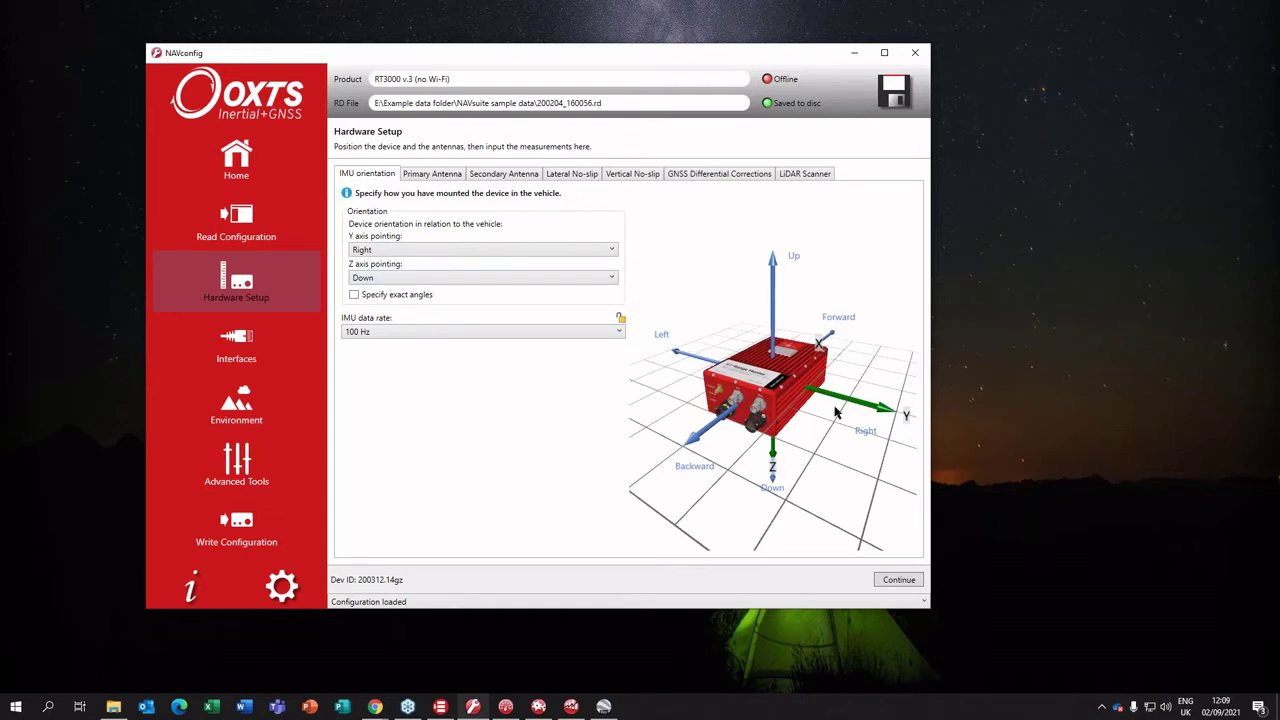
left_click(571, 177)
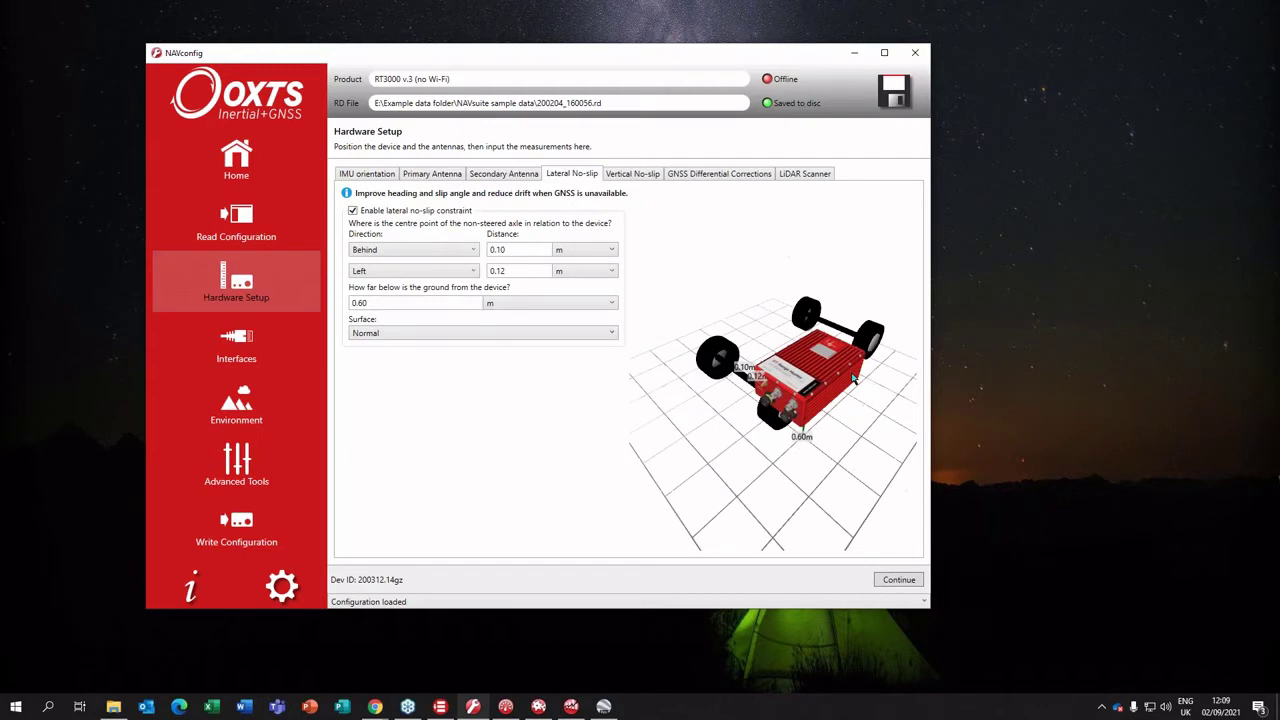
left_click(630, 177)
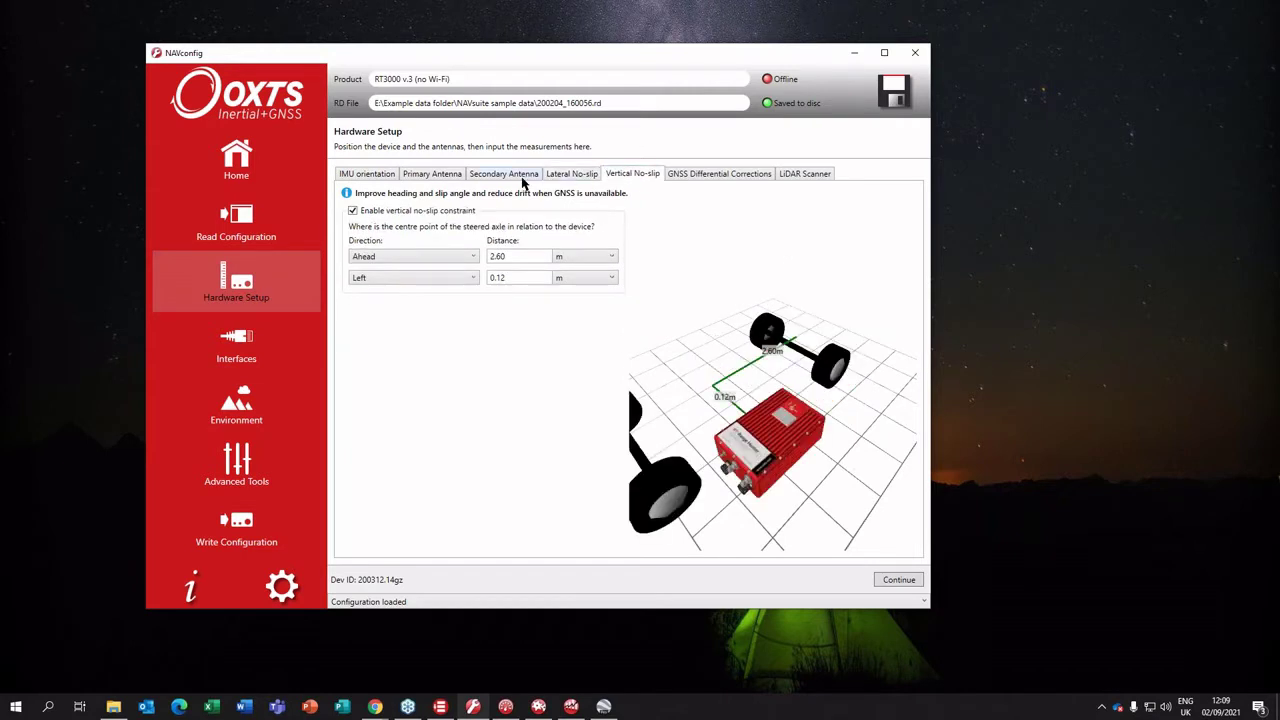
left_click(450, 177)
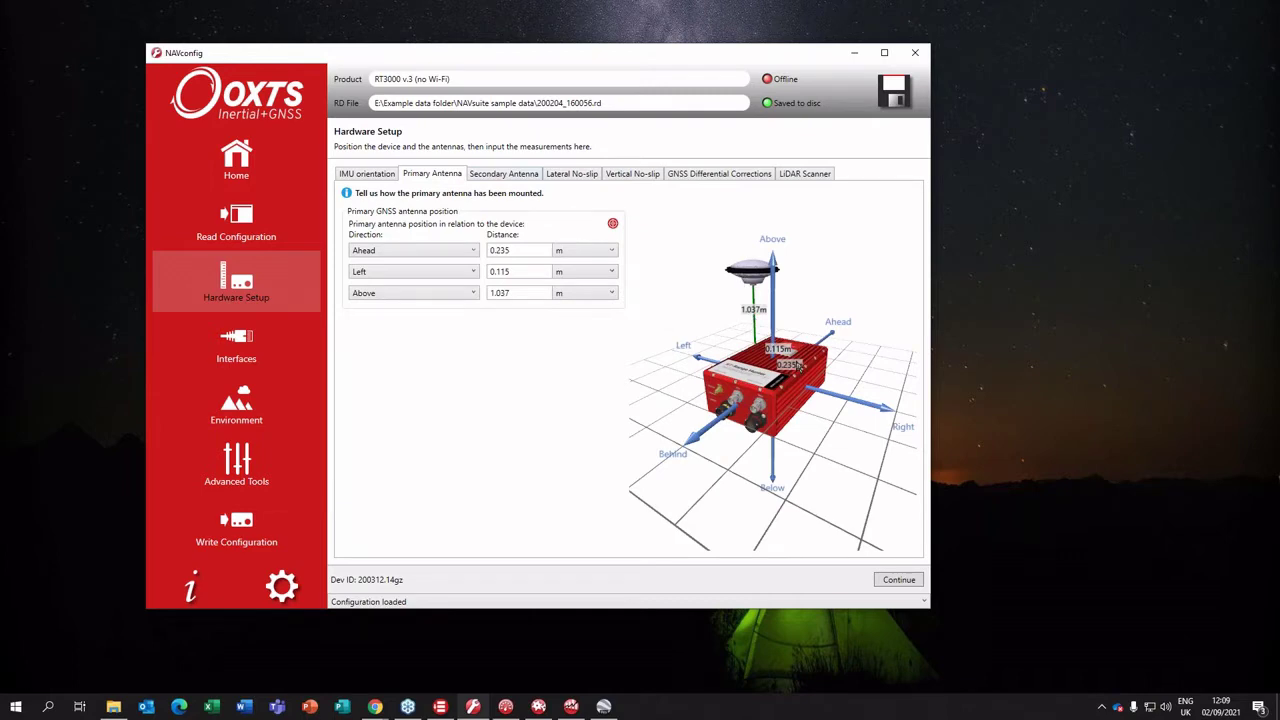
left_click(650, 175)
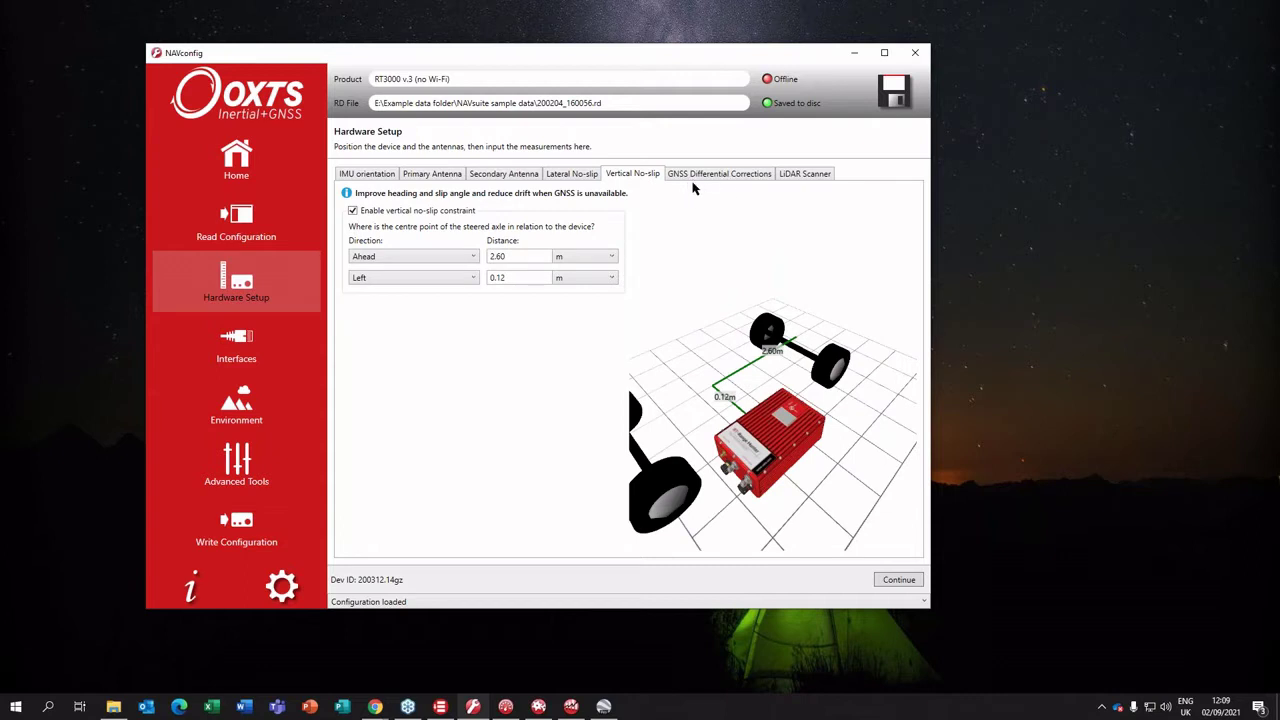
left_click(731, 175)
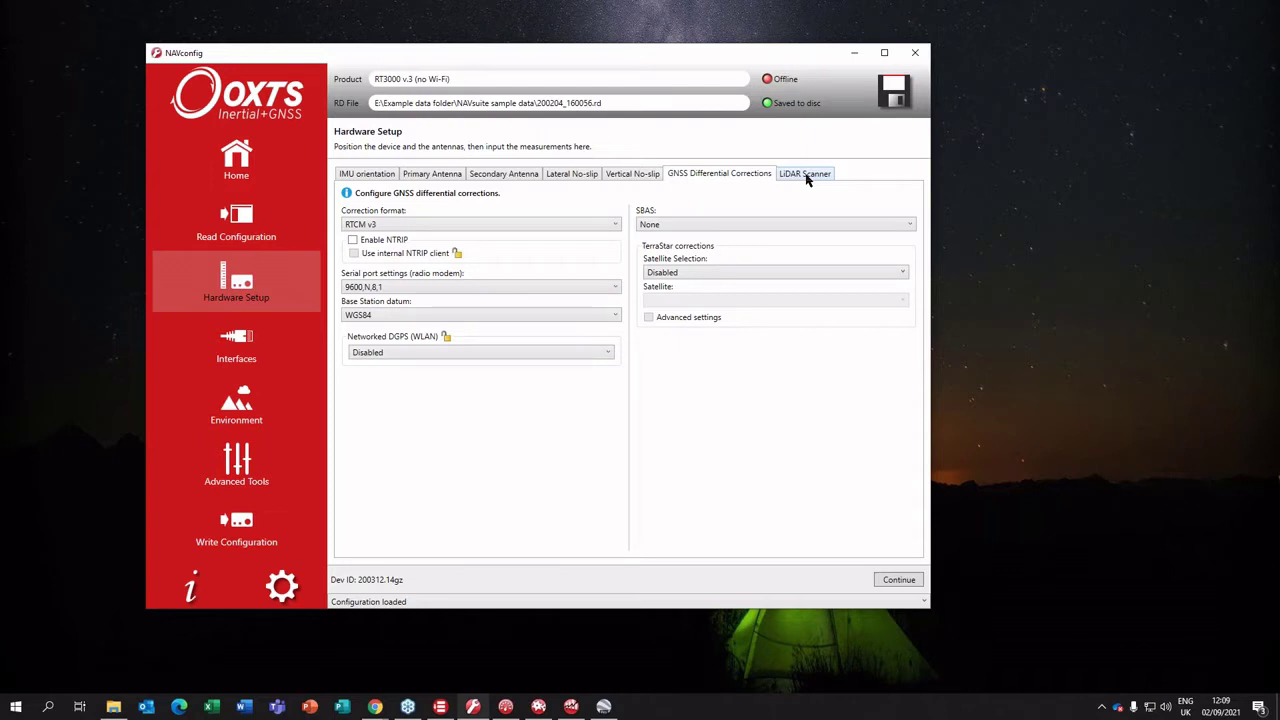
- Set the LiDAR scanner type to Velodyne VLP-16 in the hardware setup
left_click(806, 176)
left_click(437, 225)
left_click(437, 252)
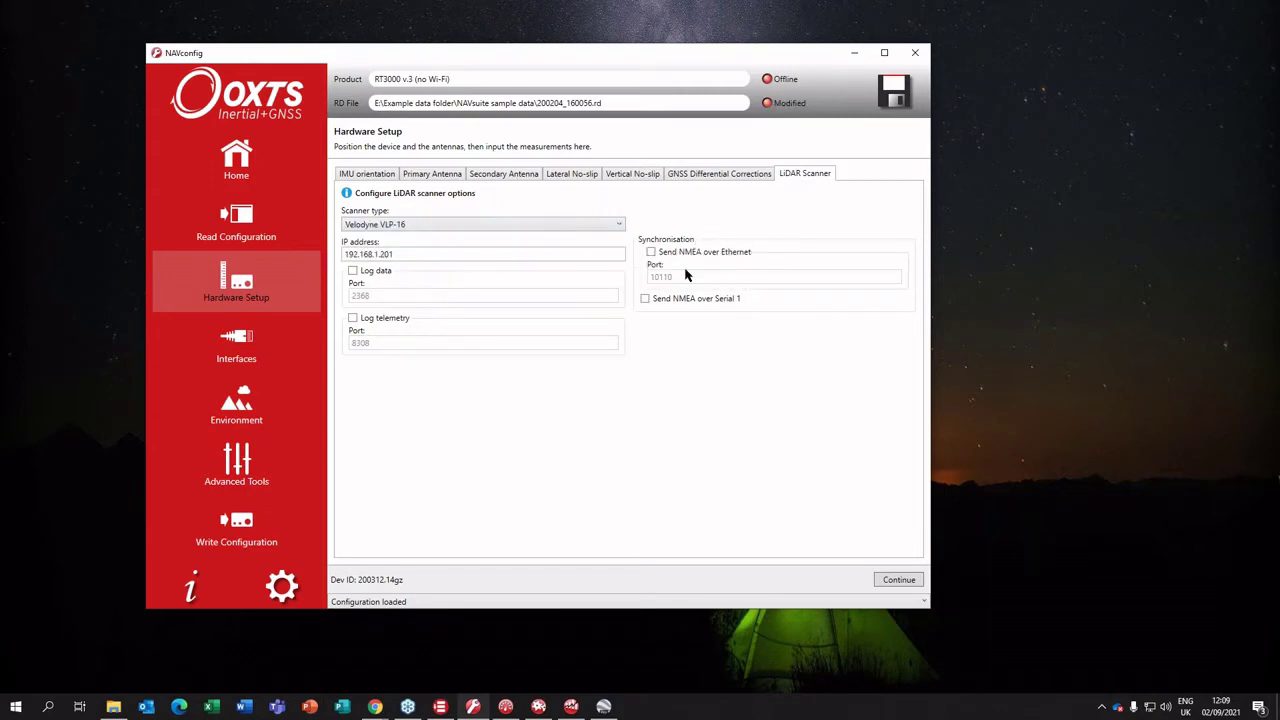
- Review the PPS / Triggers and Ethernet settings of the device interfaces
left_click(237, 347)
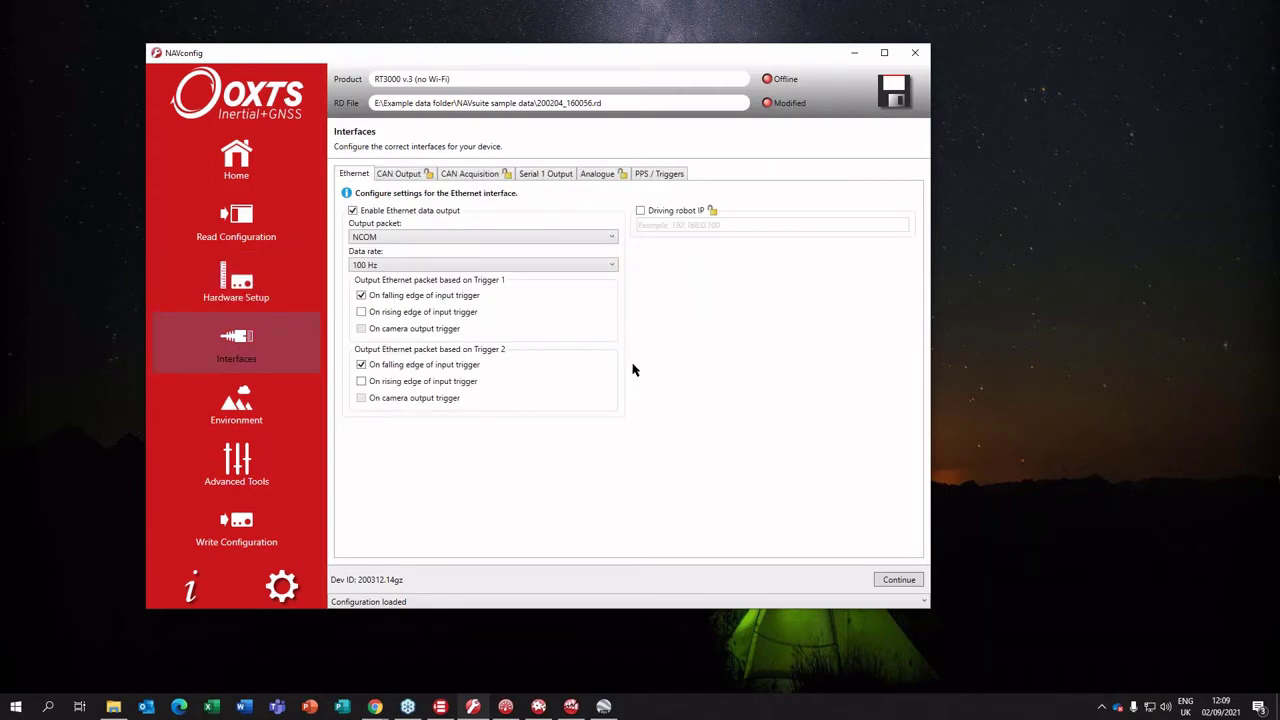
left_click(667, 177)
left_click(360, 174)
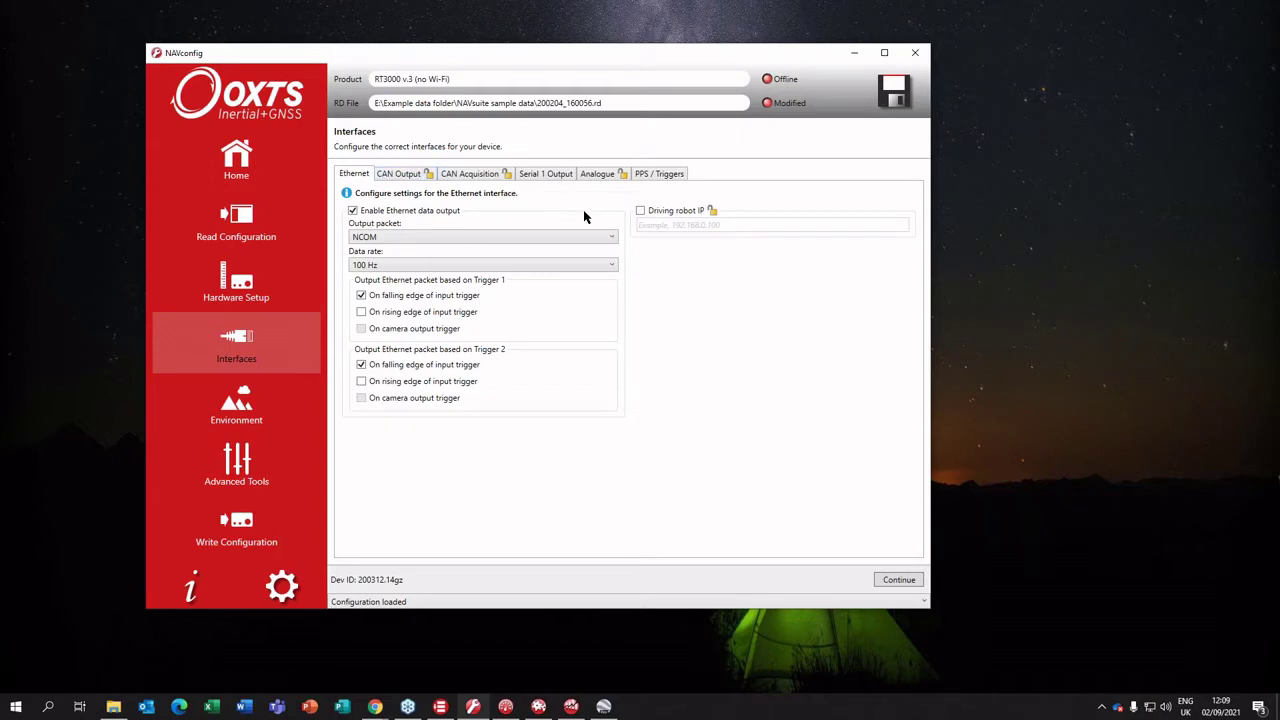
- Review the environment settings, the advanced GNSS control options and the options for writing the configuration to a device
left_click(266, 414)
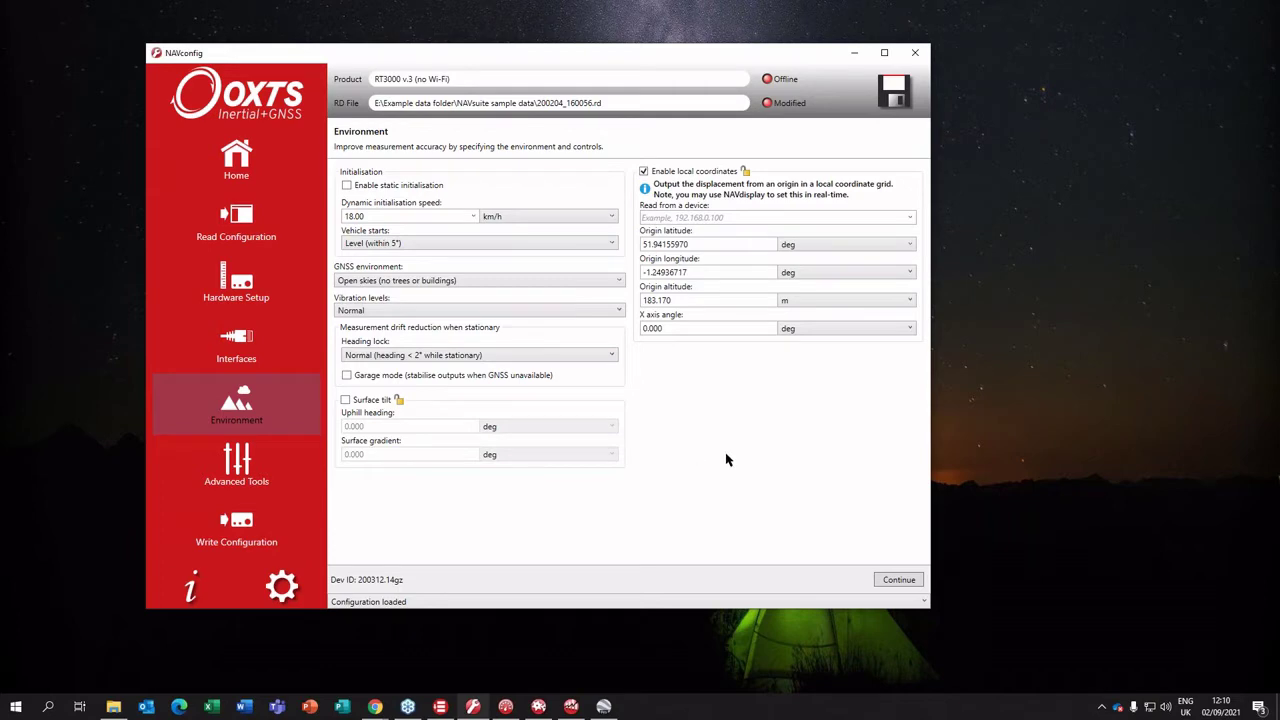
left_click(280, 460)
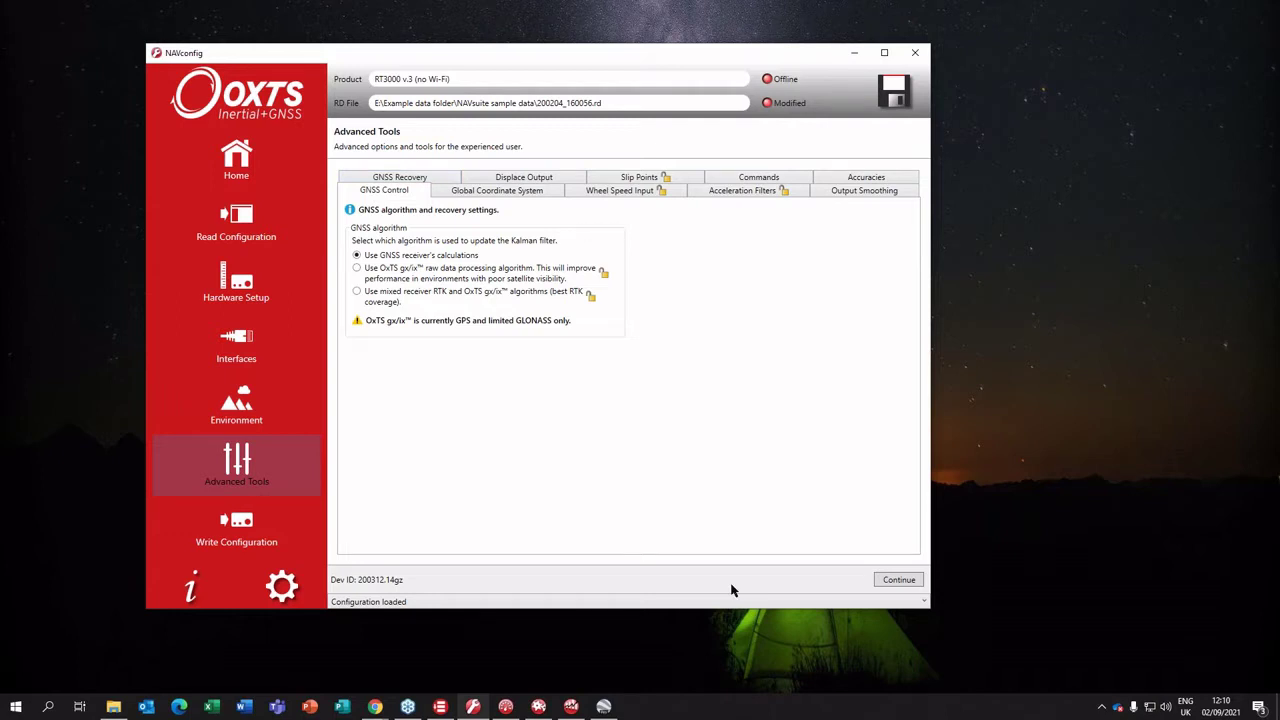
left_click(262, 540)
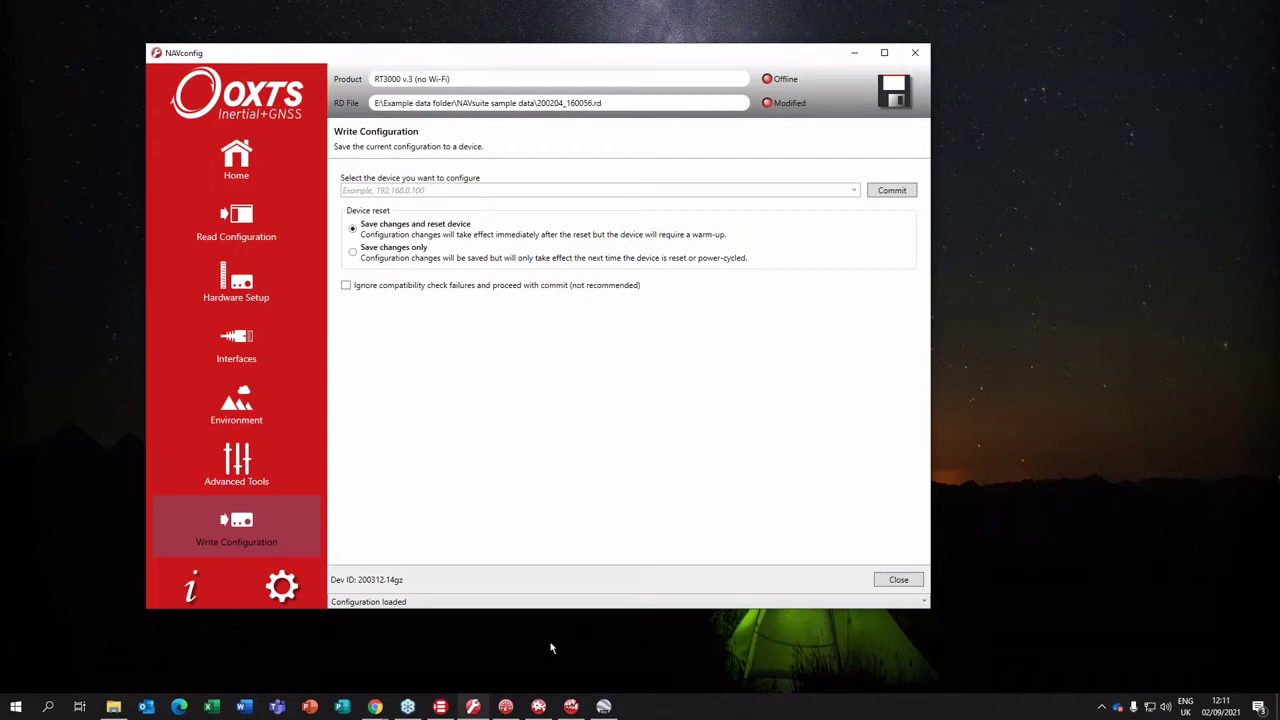
- Switch to NAVdisplay with NAVconfig out of the way and play the recorded file in the file replay
left_click(506, 706)
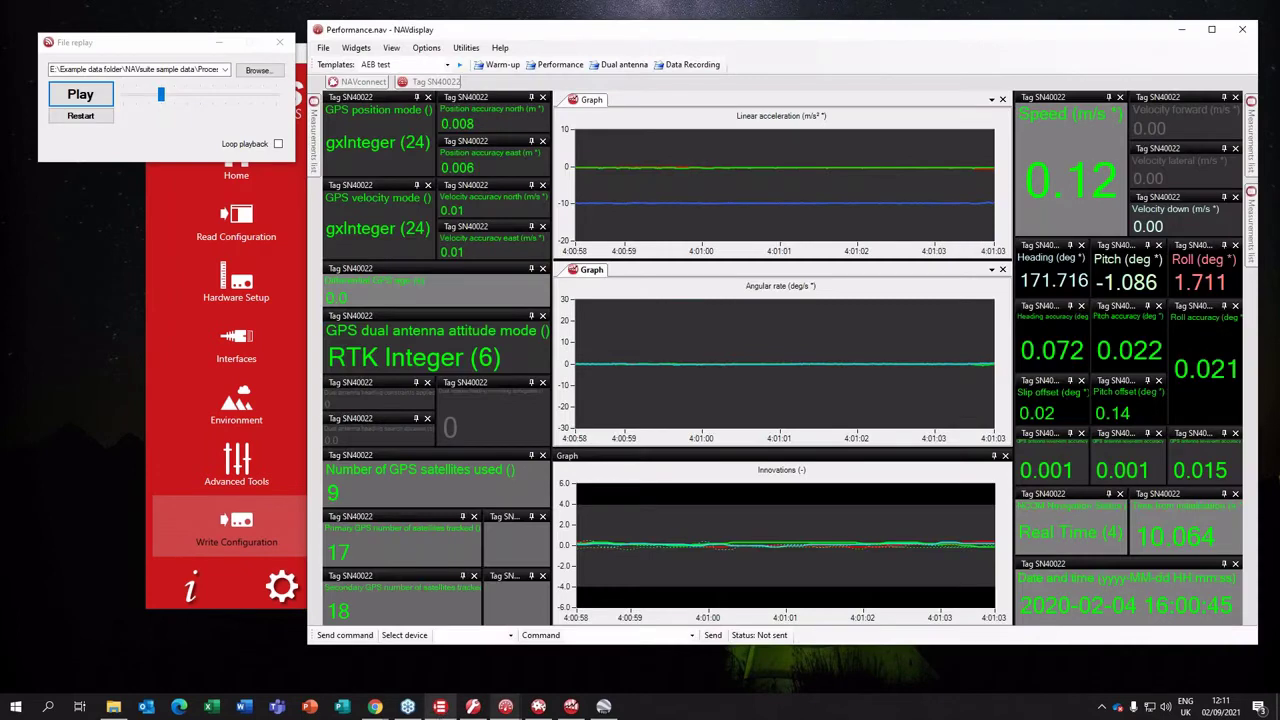
left_click(473, 706)
left_click(846, 50)
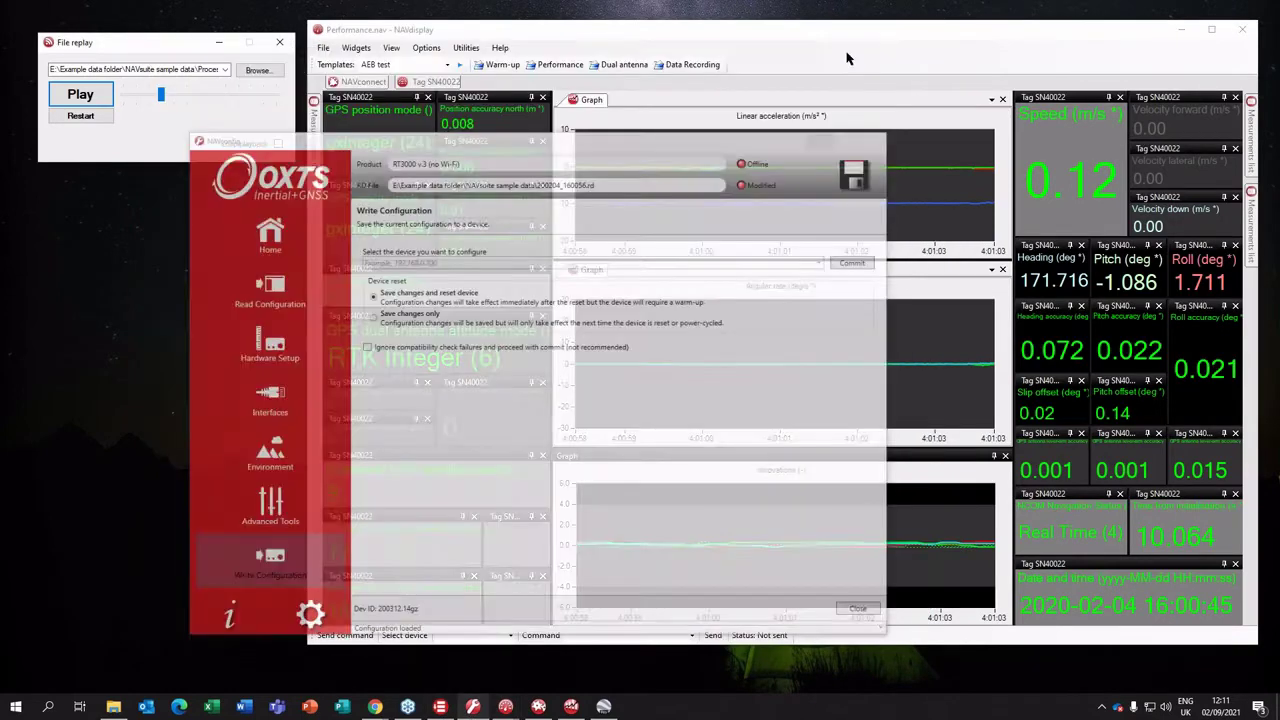
left_click_drag(862, 38, 863, 36)
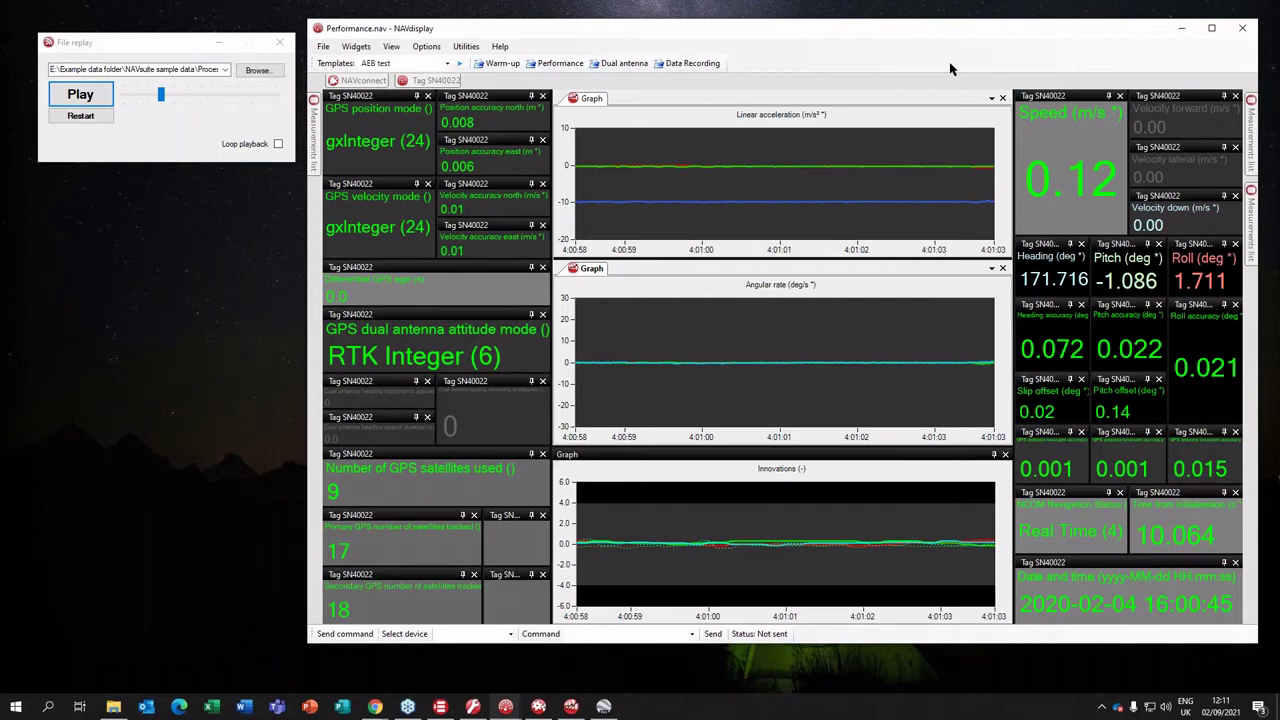
left_click(84, 95)
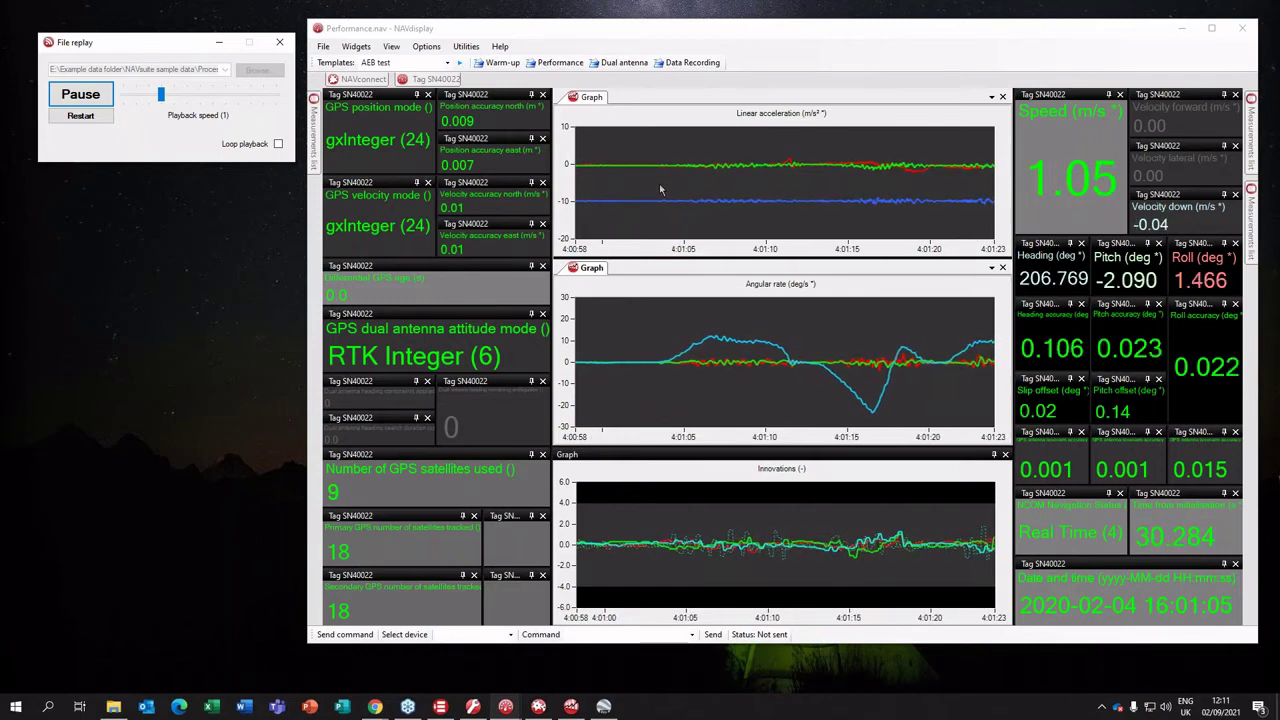
- Copy the linear acceleration graph's colour configuration and view the angular rate graph's configuration
right_click(907, 143)
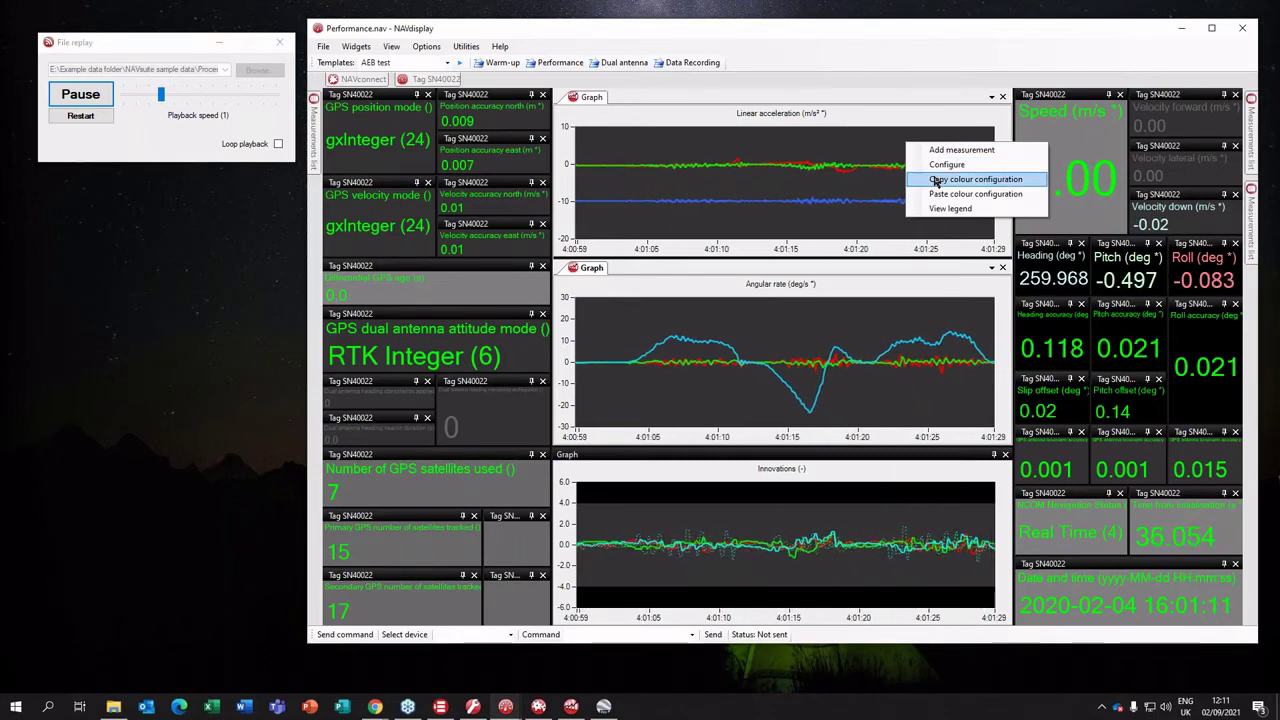
left_click(980, 179)
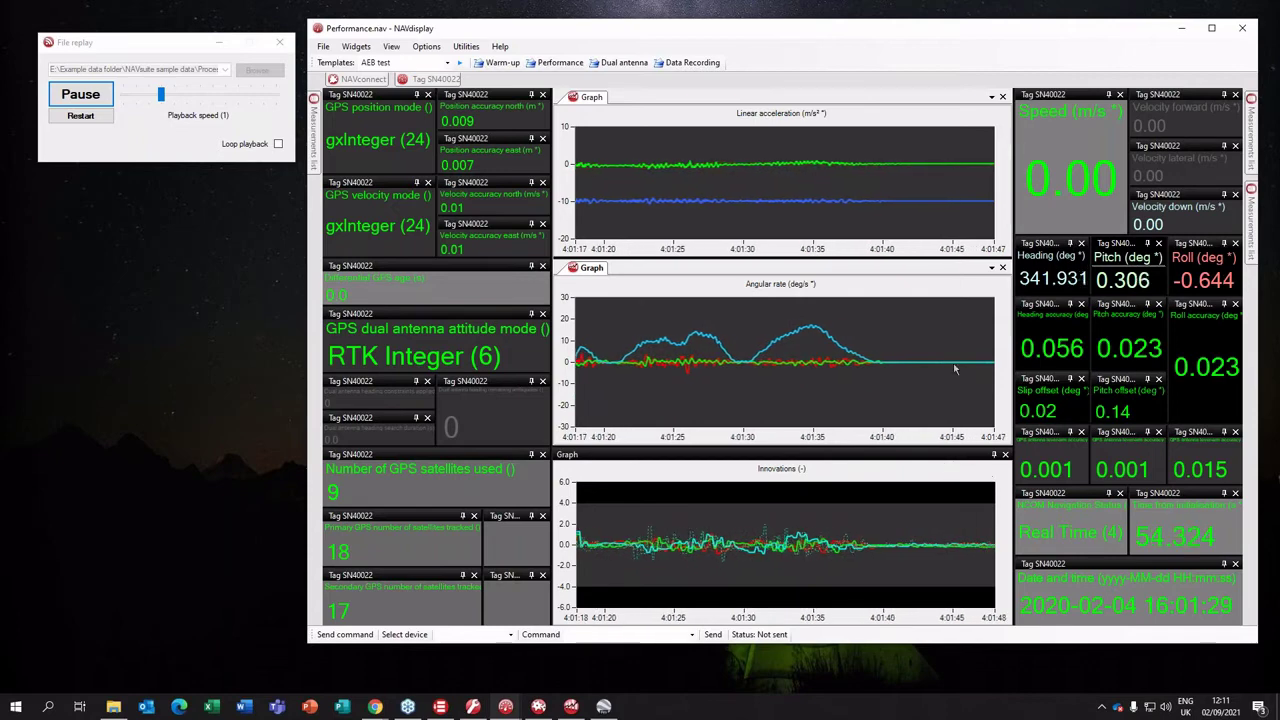
right_click(953, 321)
left_click(1000, 344)
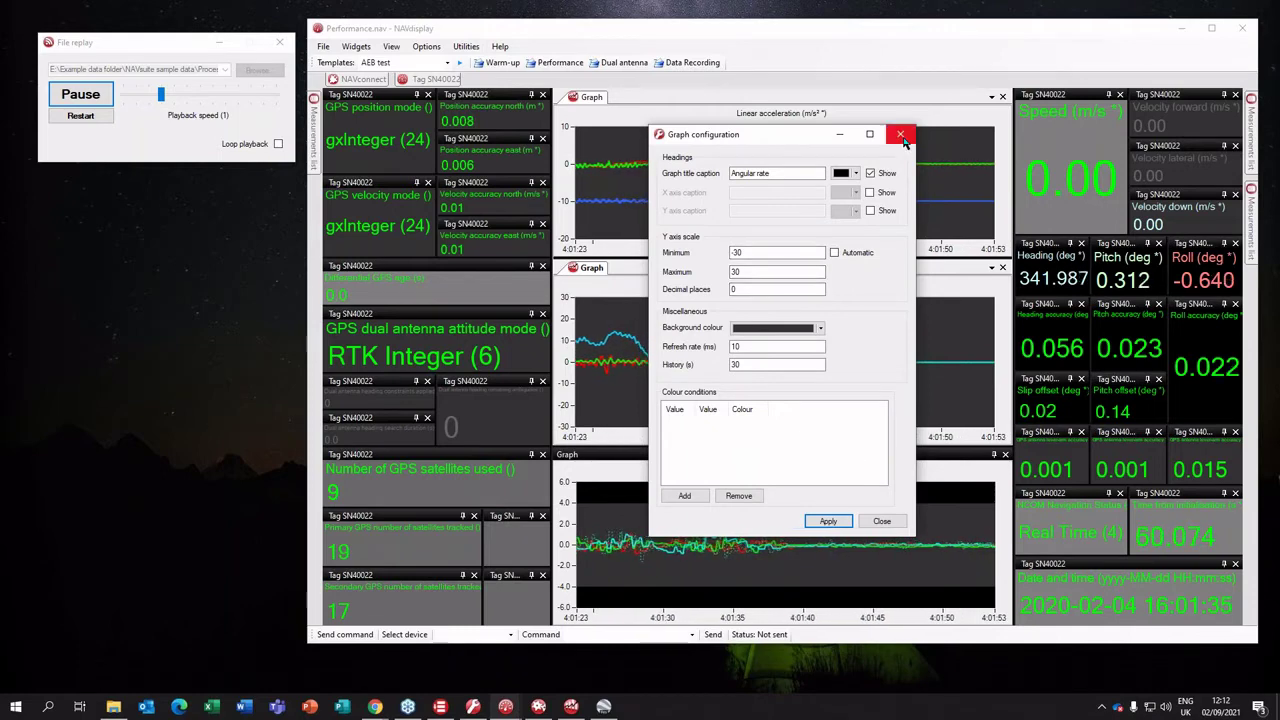
left_click(900, 134)
- View the measurement categories that can be added to the angular rate graph, without adding any
right_click(916, 309)
left_click(941, 345)
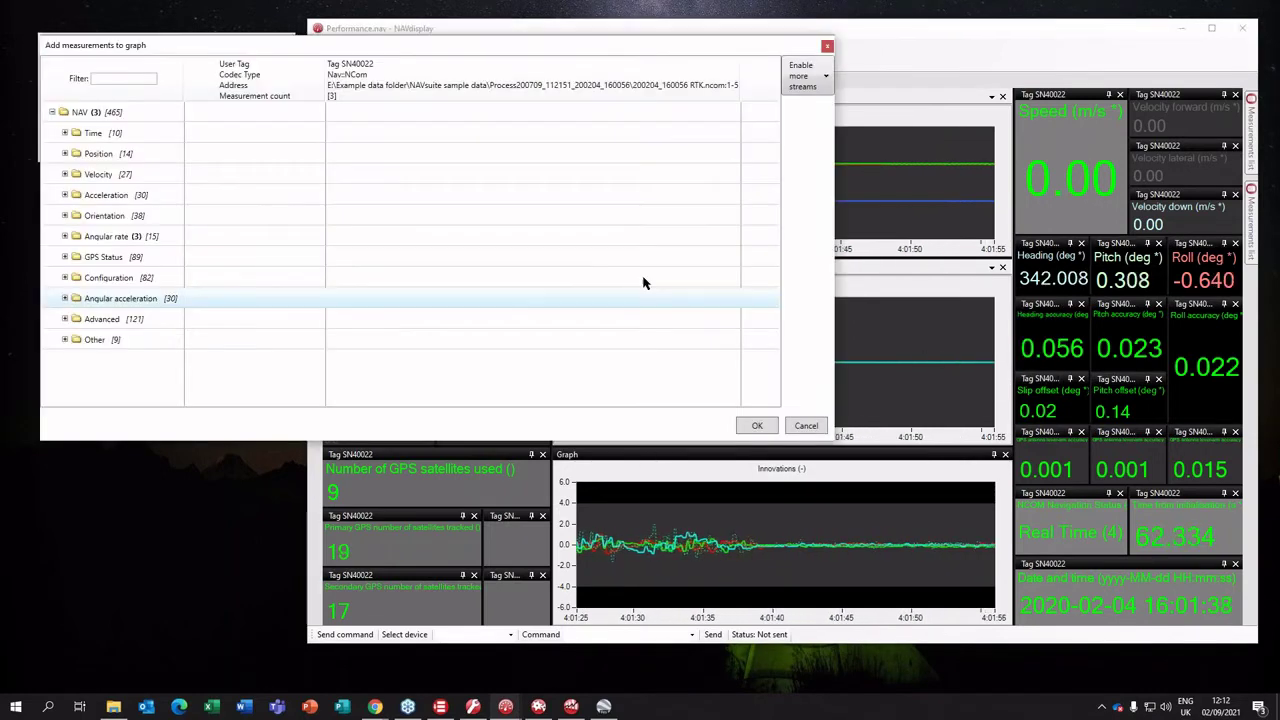
left_click_drag(199, 50, 628, 82)
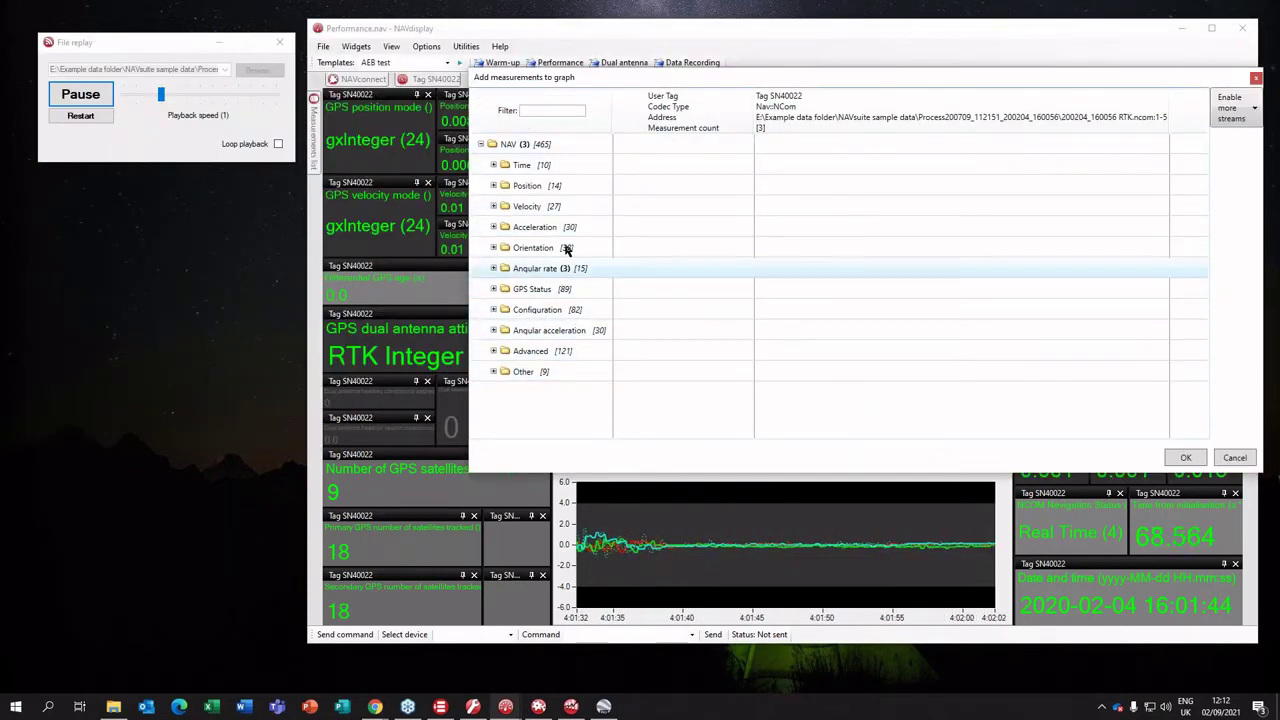
left_click(1255, 78)
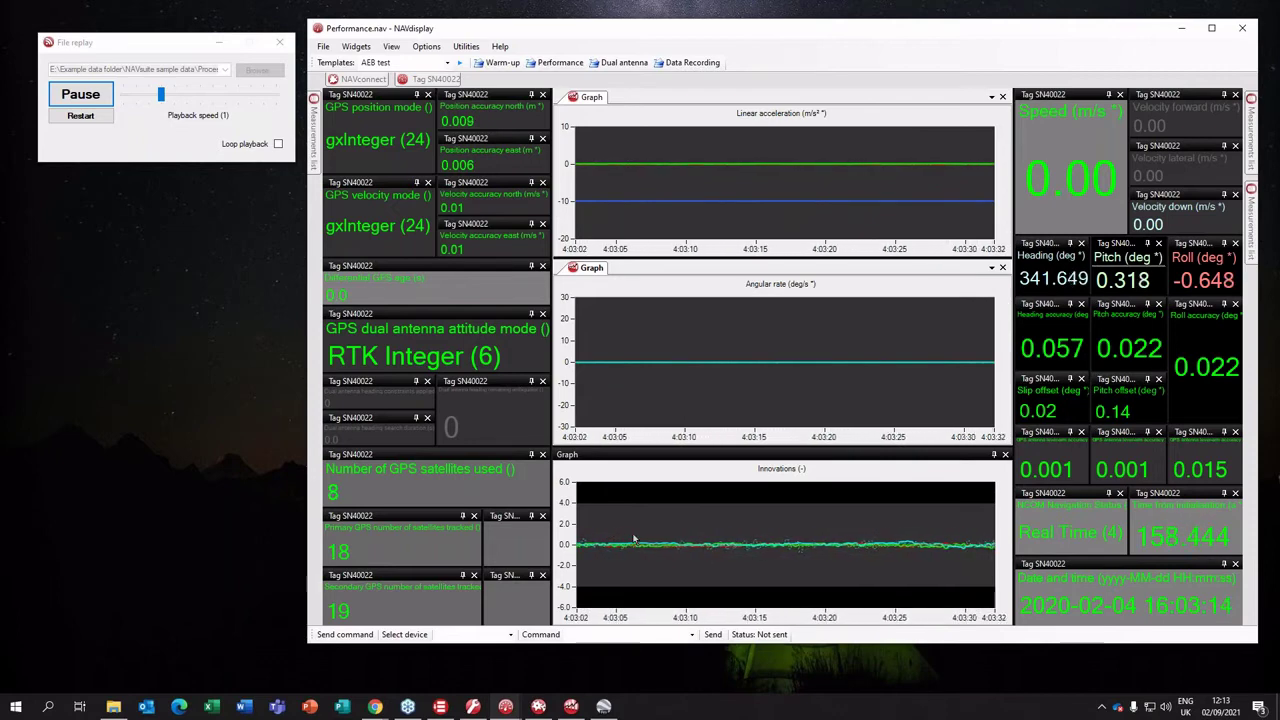
- Switch to Chrome, view the example FTP folder with the RD and LCOM files, and minimise the browser
left_click(1184, 36)
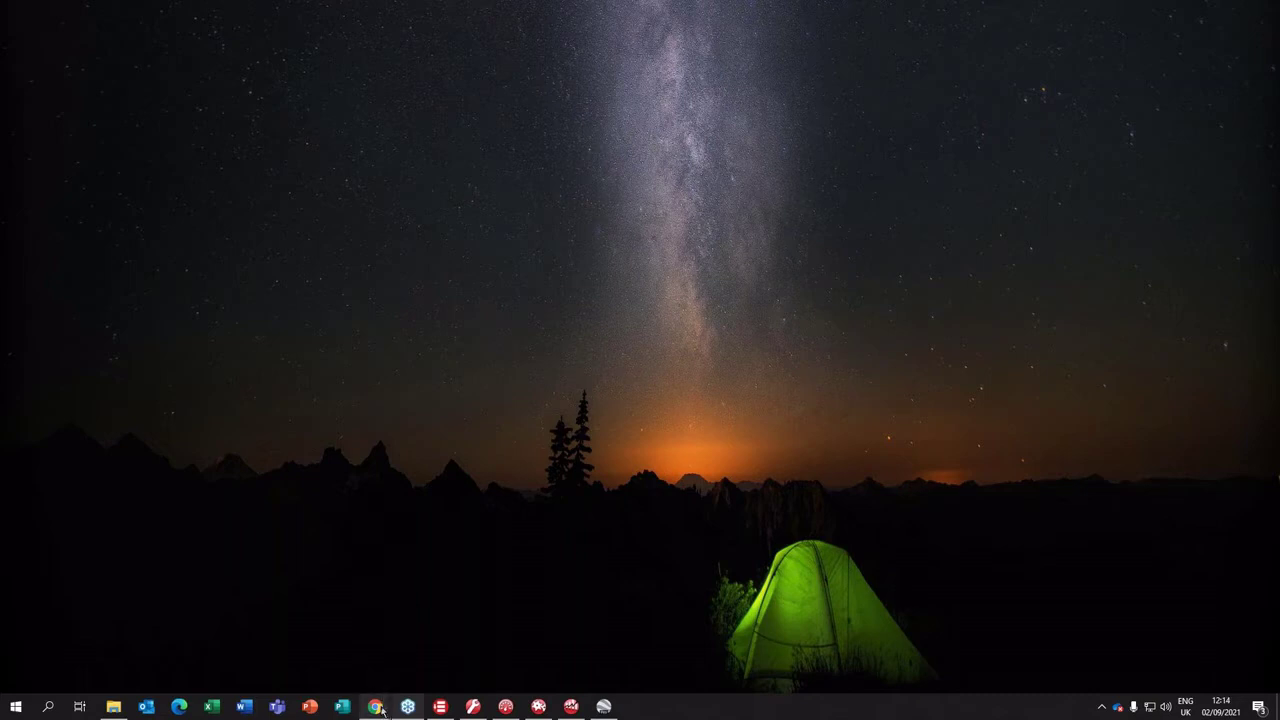
mouse_move(378, 708)
left_click(430, 662)
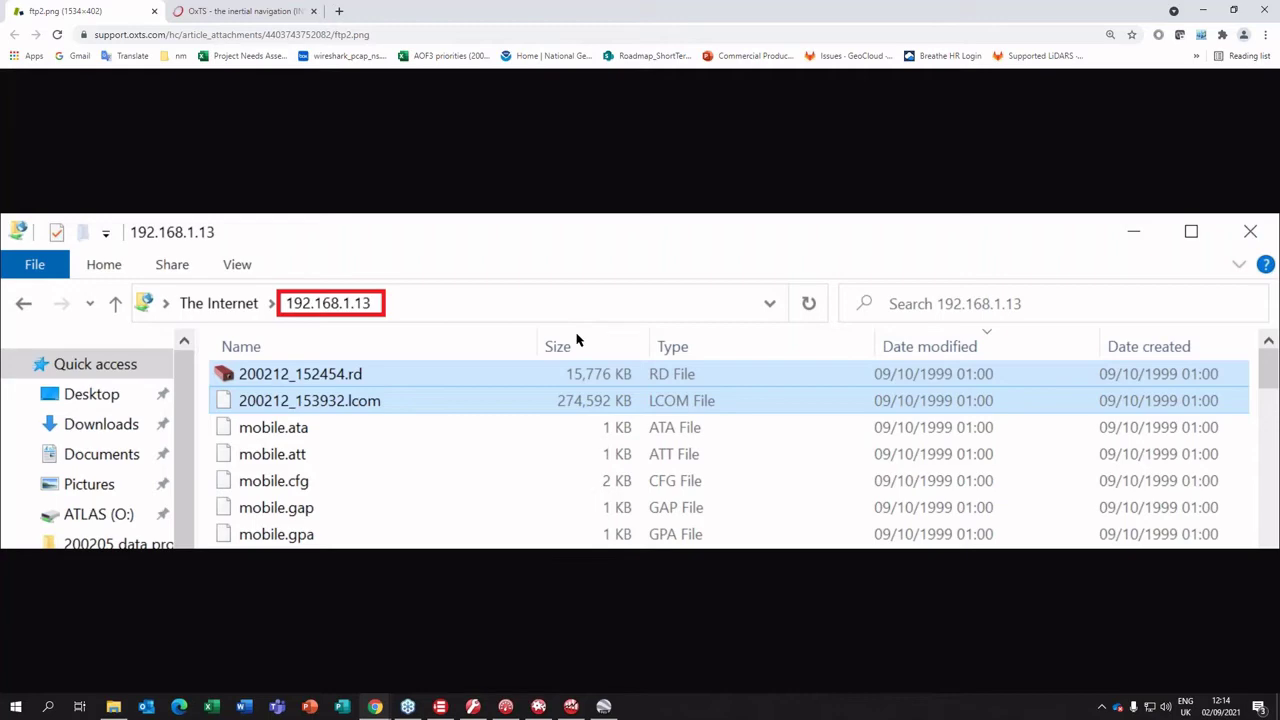
left_click(1203, 10)
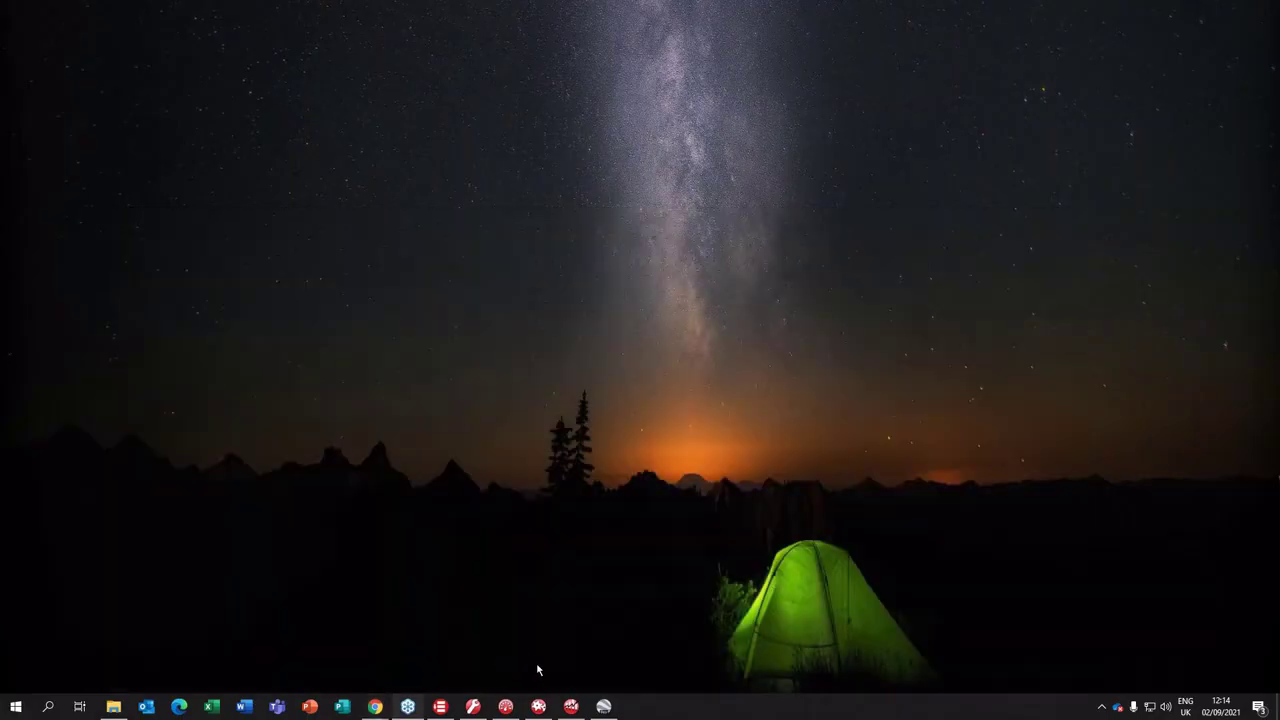
- Switch to NAVsolve and preview the product details and feature codes of 200204_160056.rd
mouse_move(483, 716)
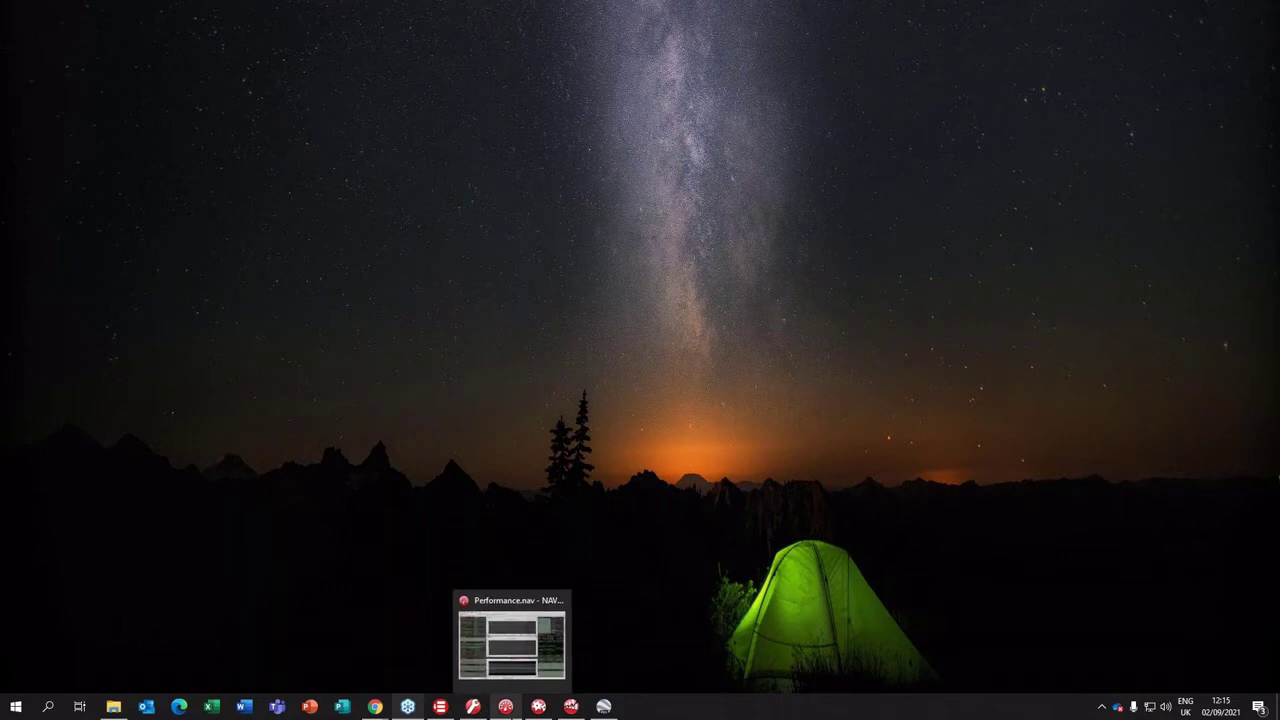
left_click(538, 706)
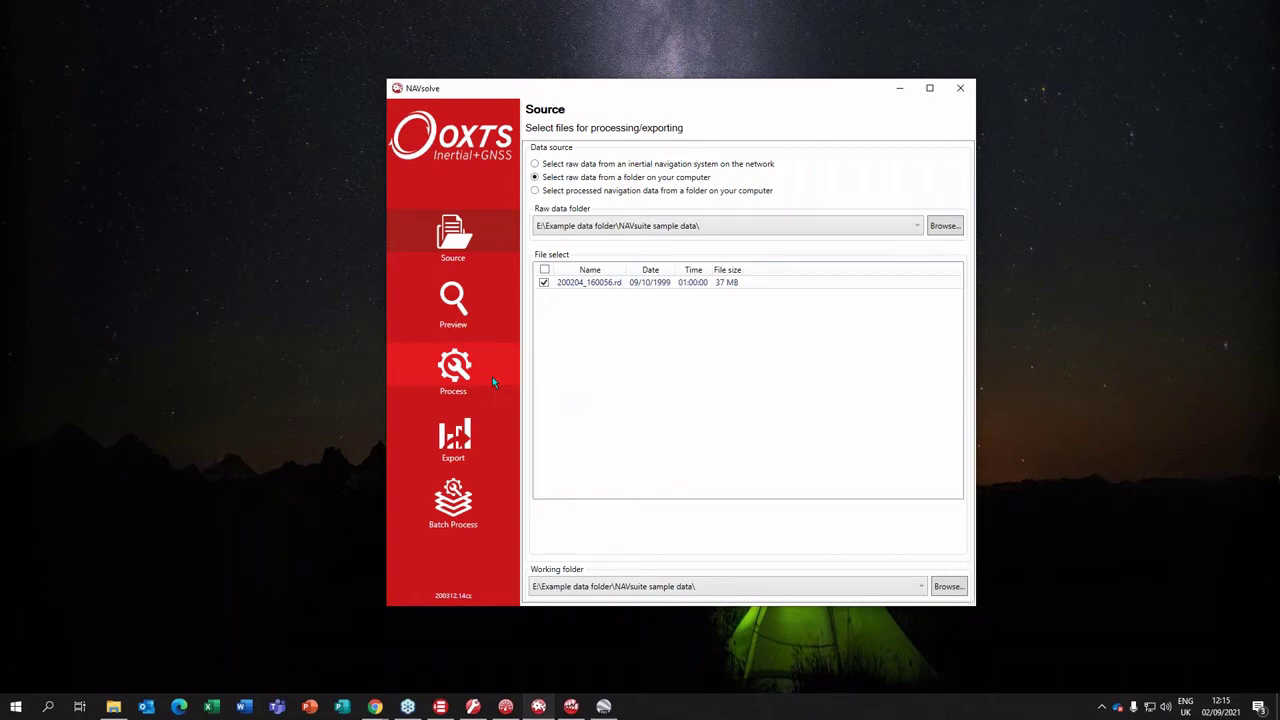
left_click(506, 706)
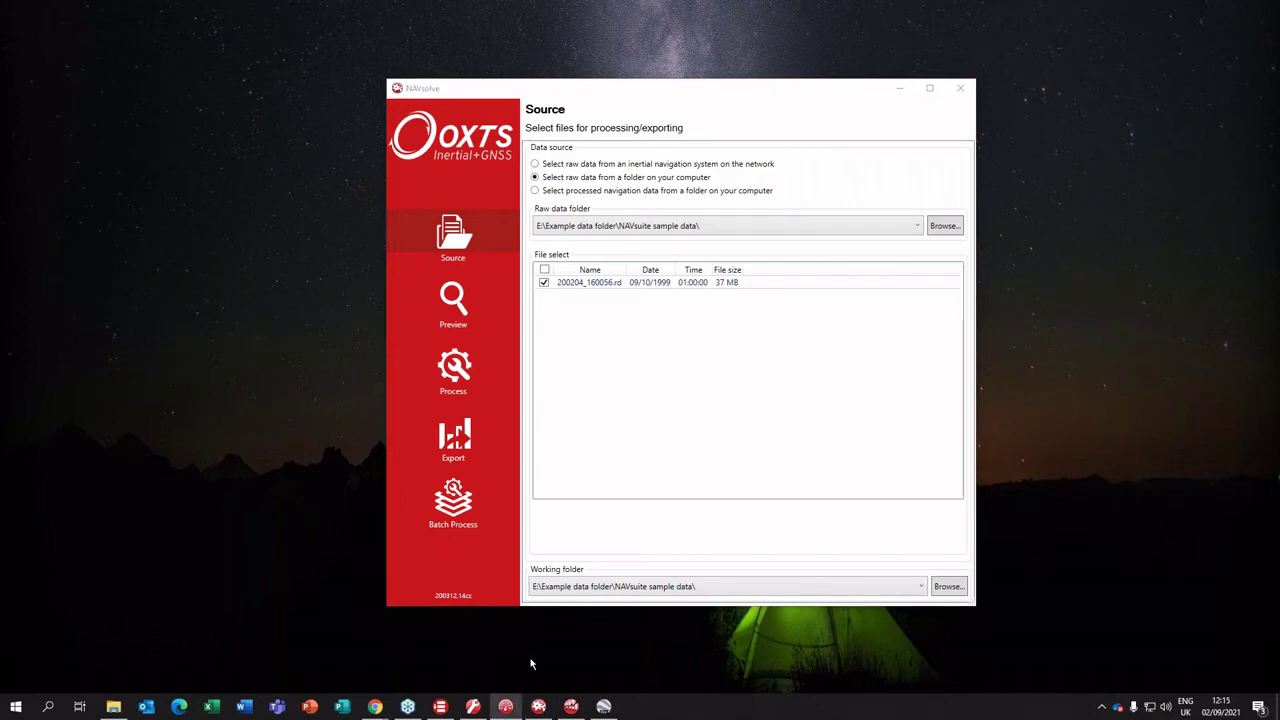
left_click(725, 533)
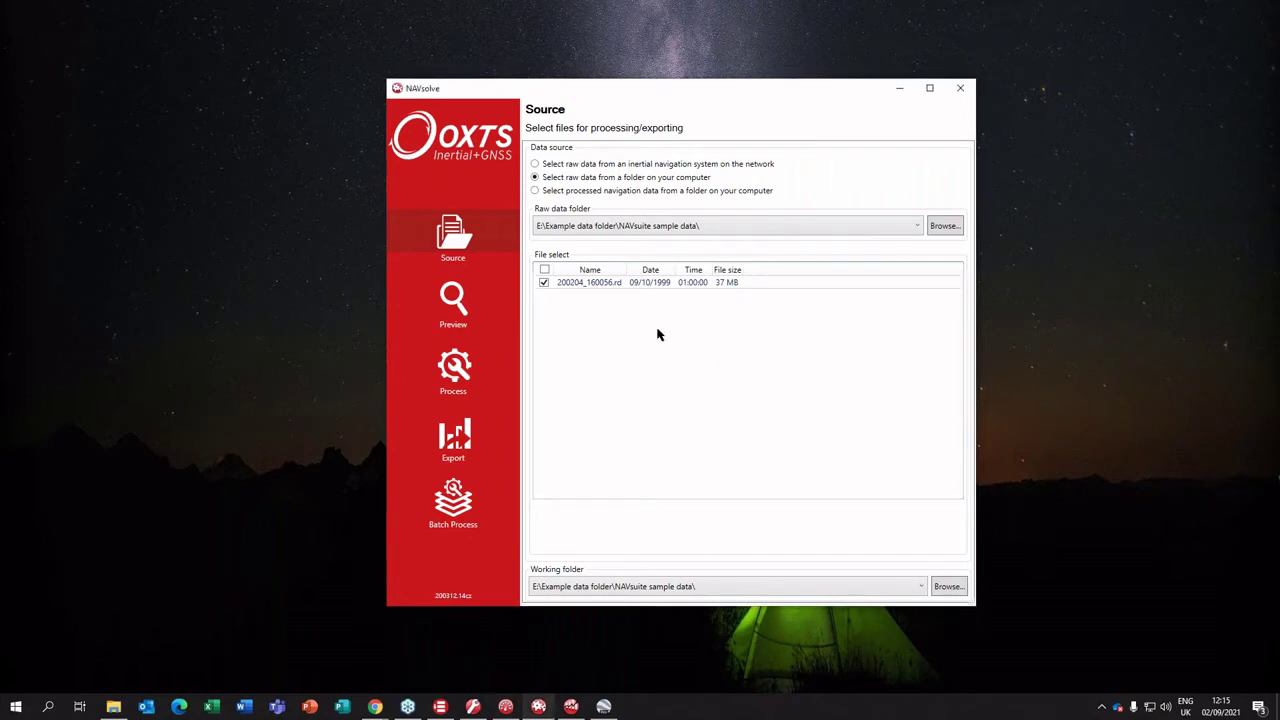
left_click(474, 300)
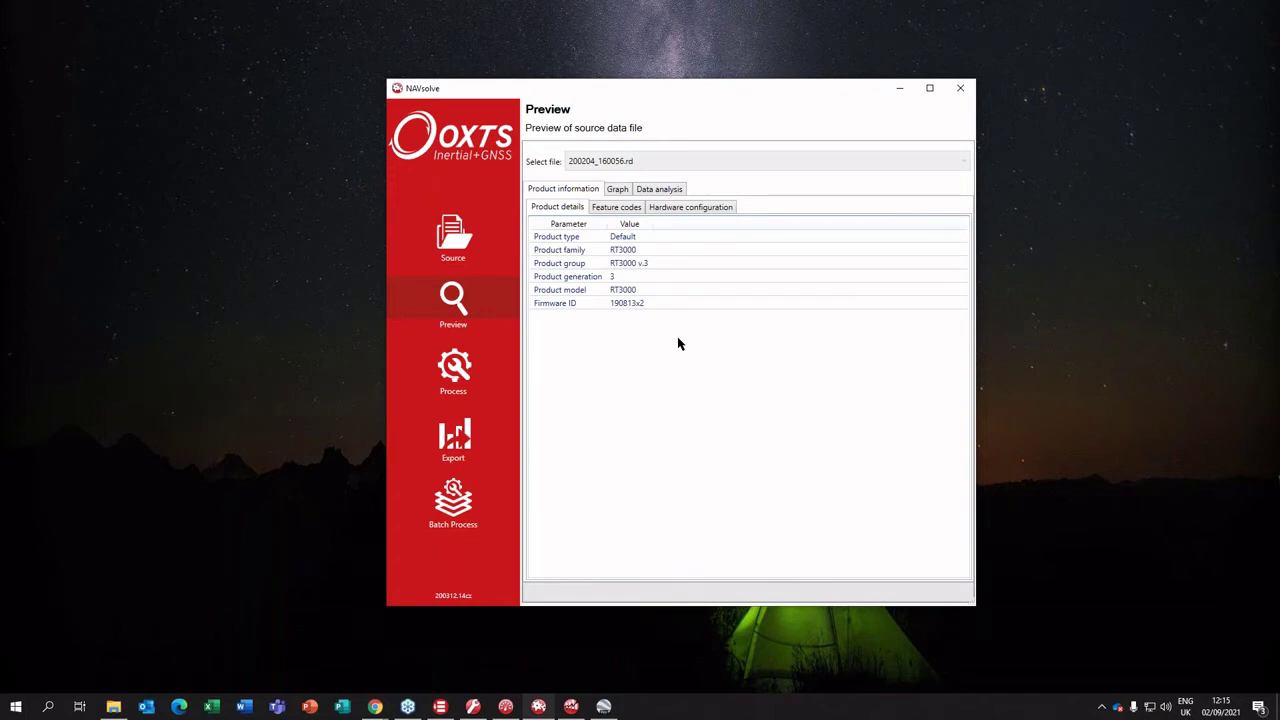
left_click(620, 208)
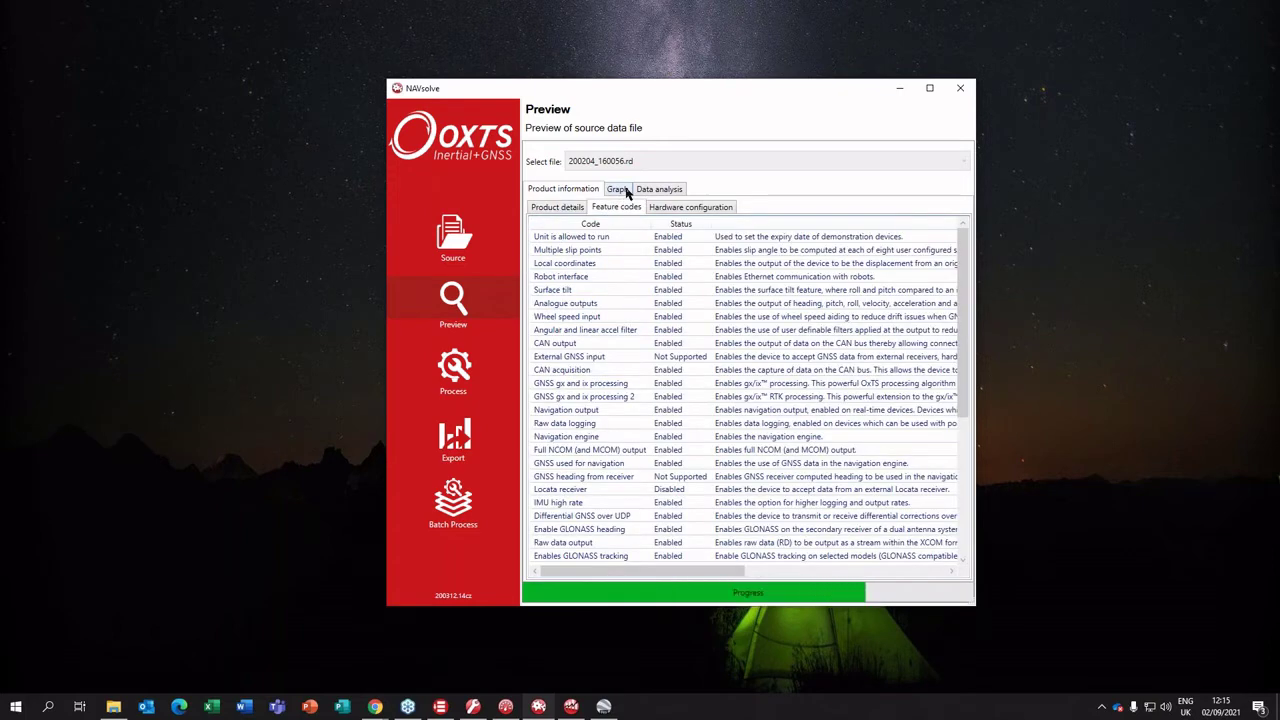
left_click(636, 190)
- View the base station processing settings and browse the base station file folders without choosing a new one
left_click(475, 361)
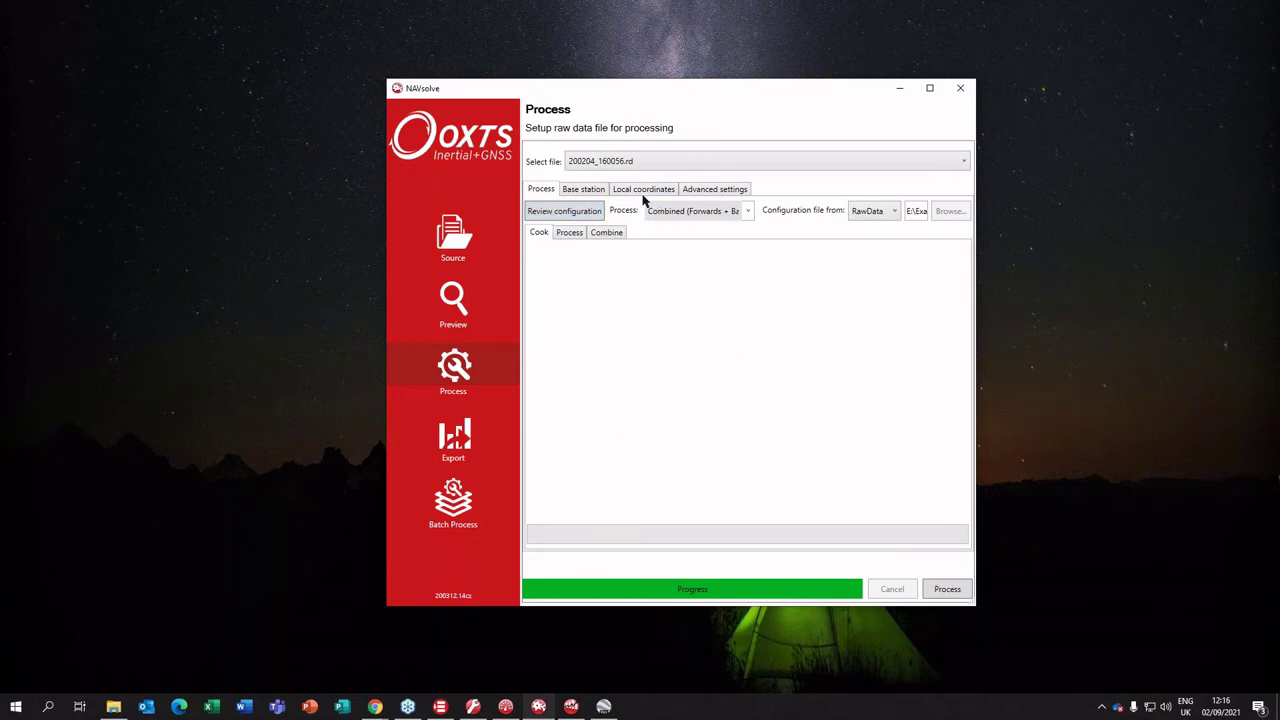
left_click(590, 189)
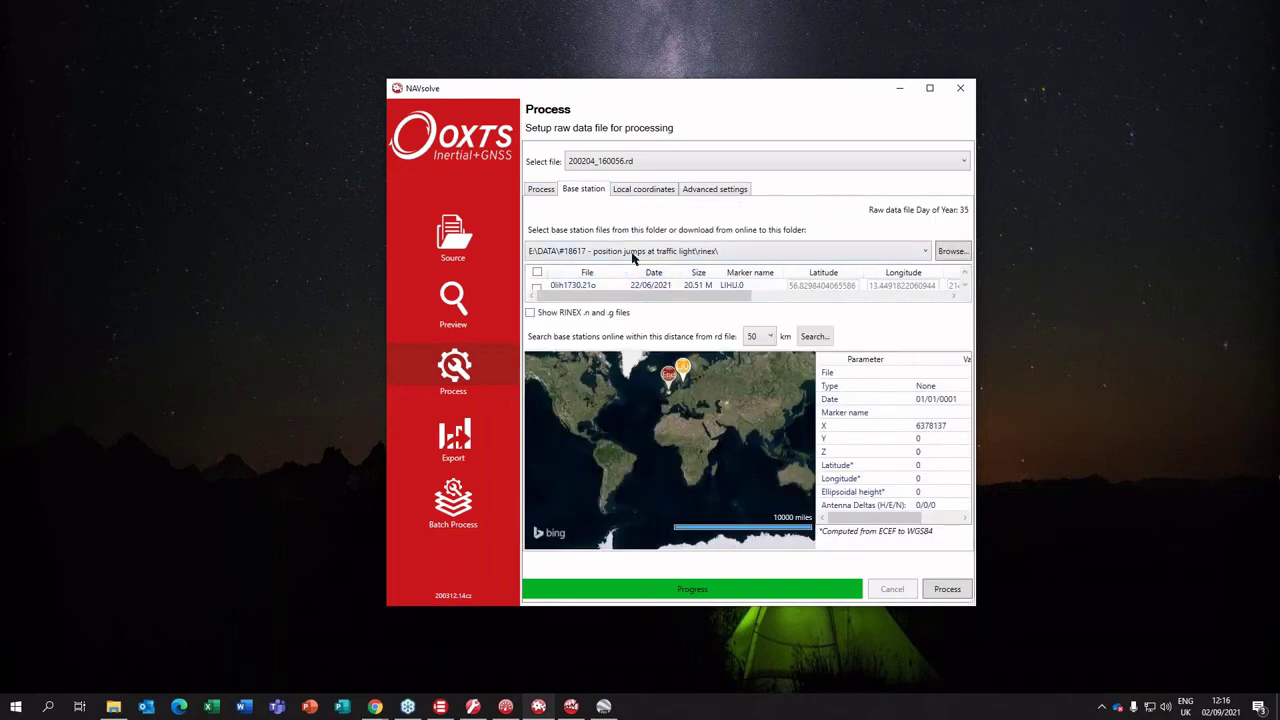
left_click(951, 251)
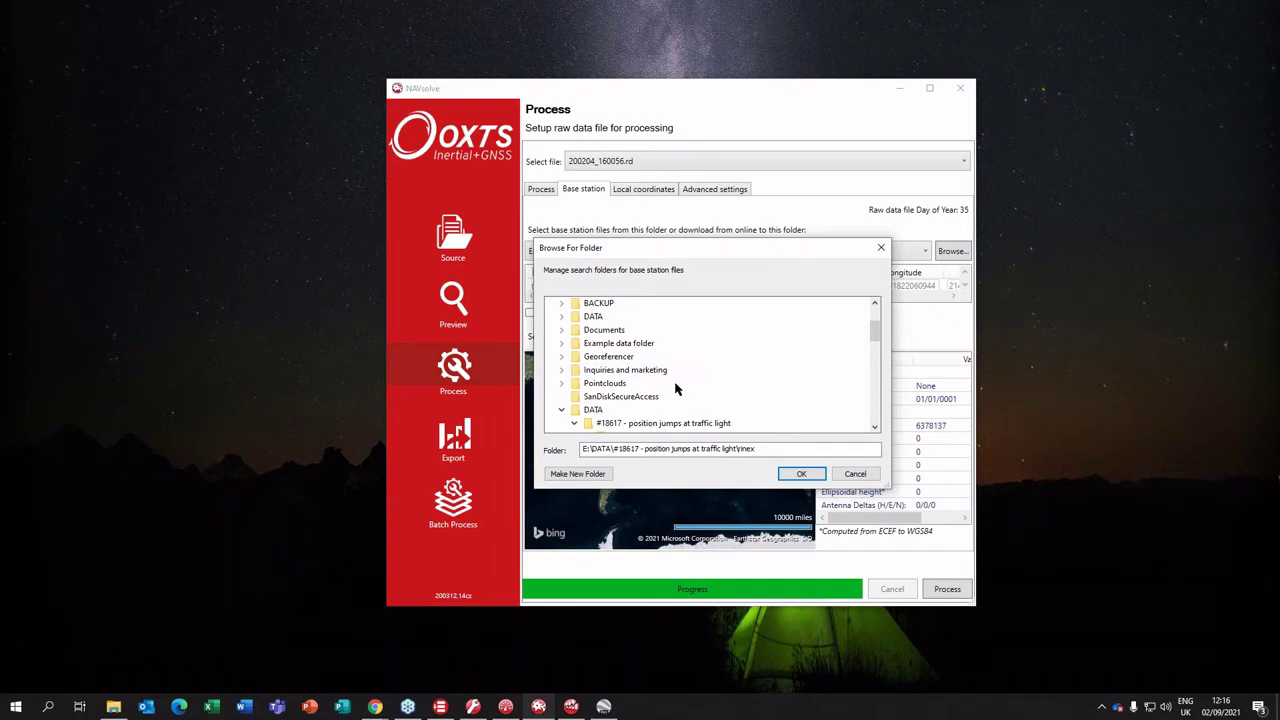
left_click(880, 247)
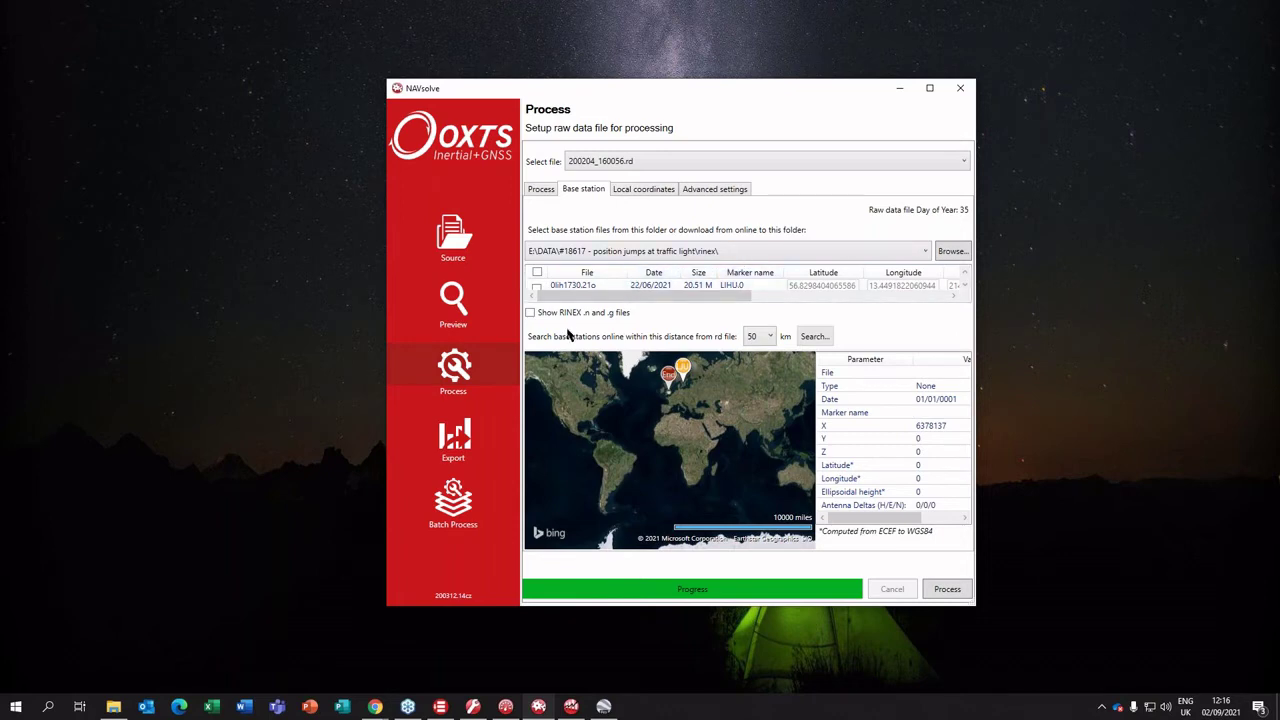
- Enlarge the base station file list and enable both RINEX files, 0lih1730.21o and 2lju1730.21o, for processing
left_click_drag(571, 355, 580, 488)
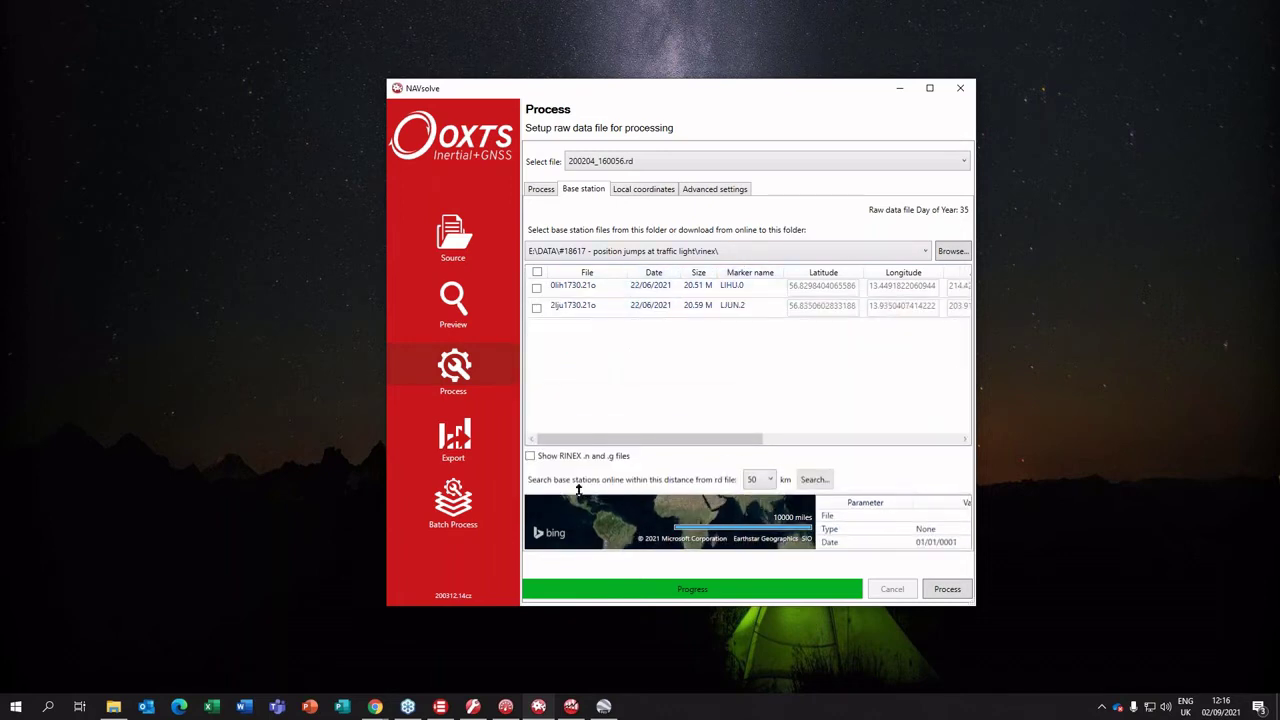
left_click(537, 309)
left_click(536, 289)
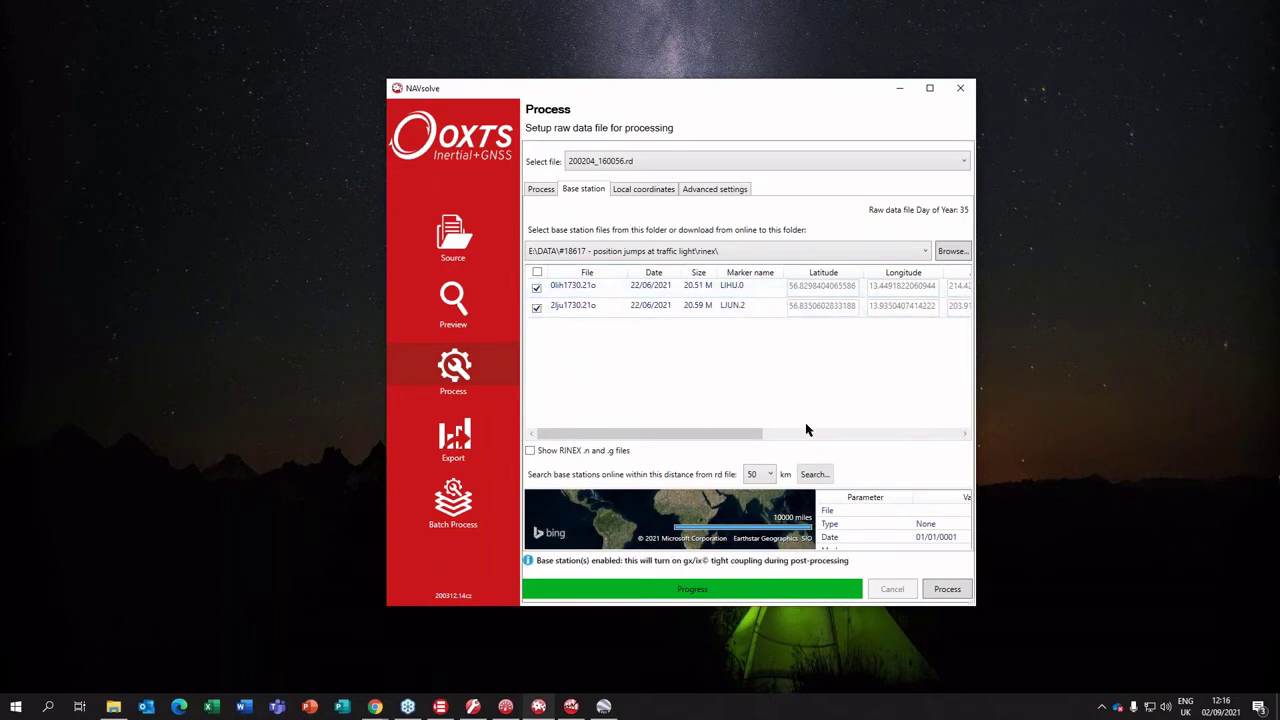
- Review the raw data file's configuration in NAVconfig, examine its hardware setup, and close NAVconfig without saving changes
left_click(541, 190)
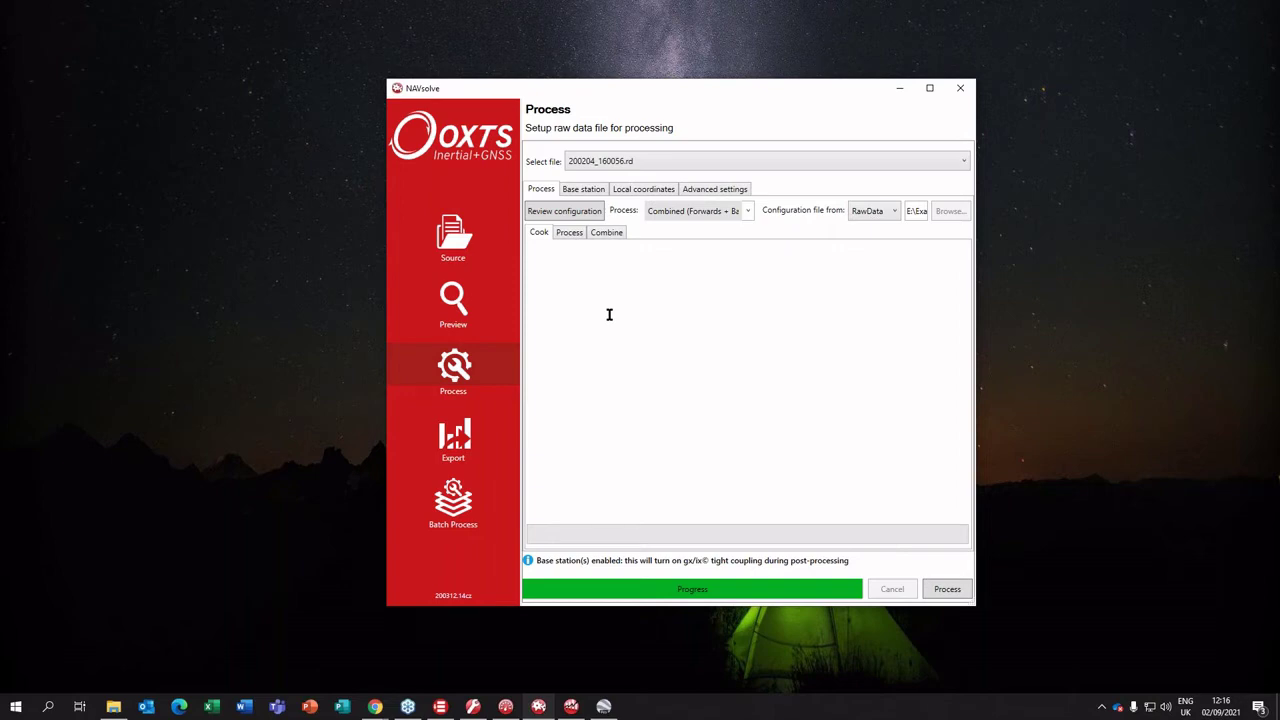
left_click(573, 216)
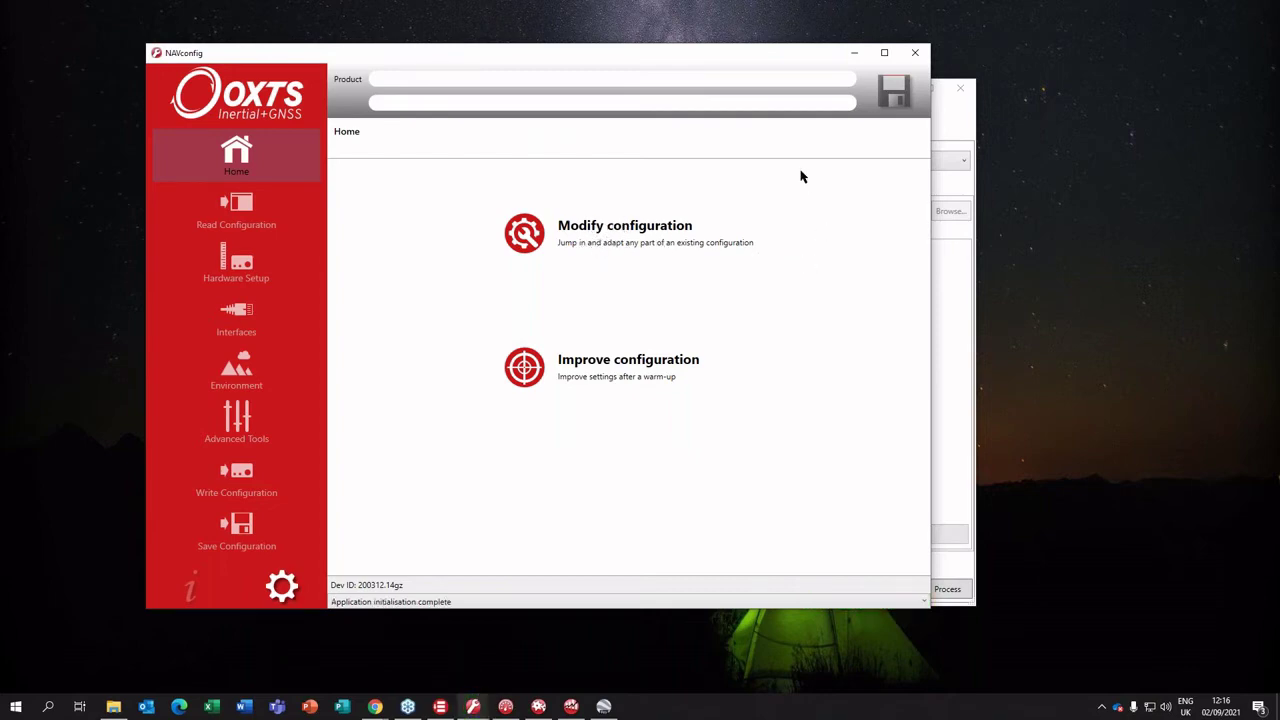
left_click(588, 224)
left_click(261, 265)
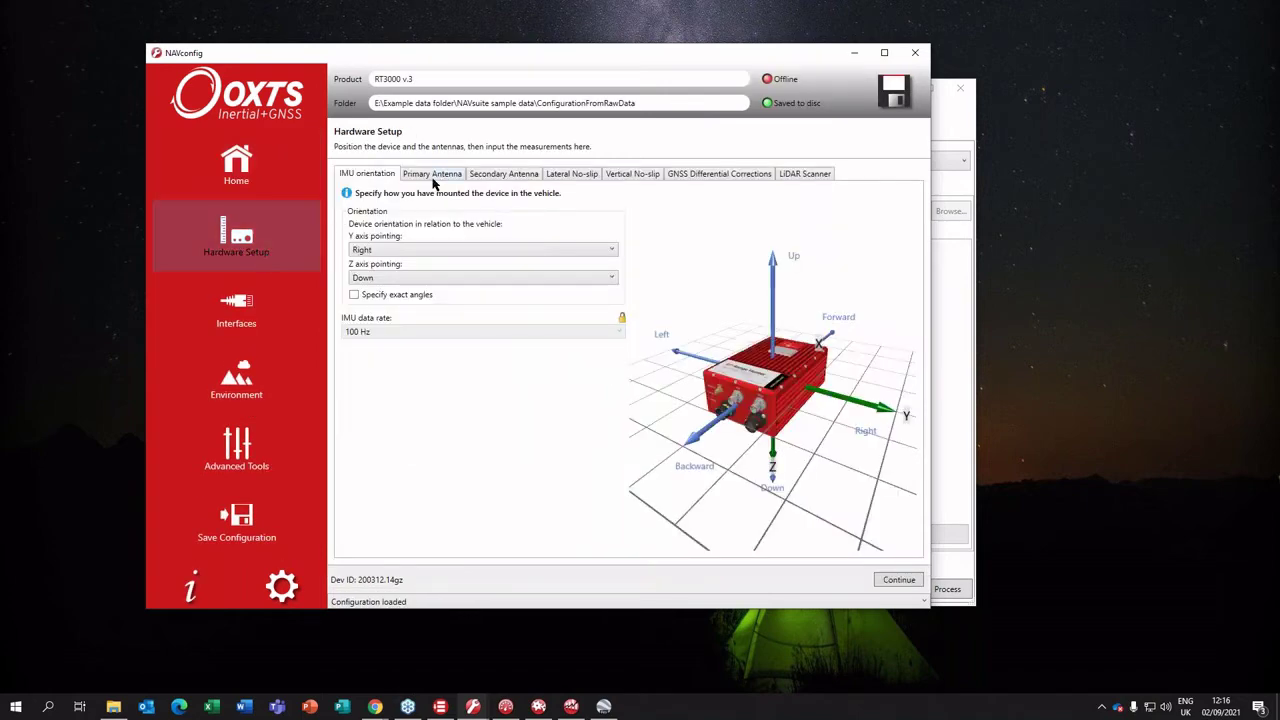
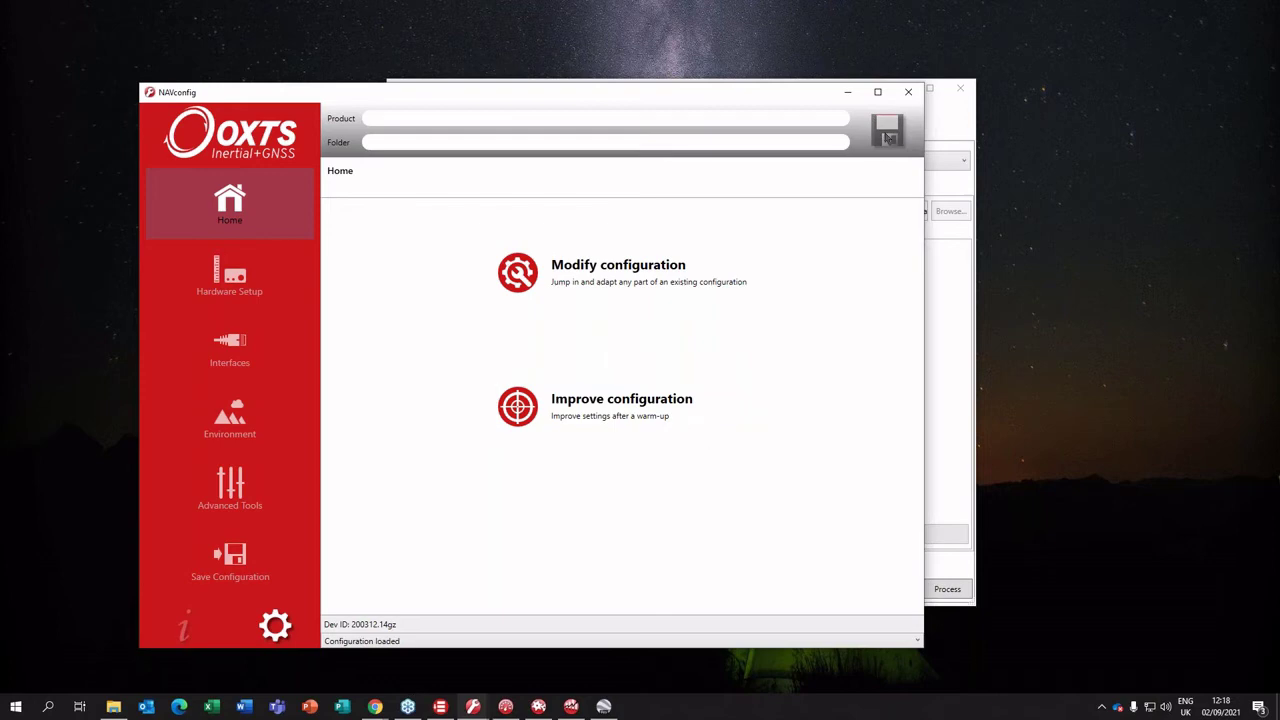
left_click(908, 91)
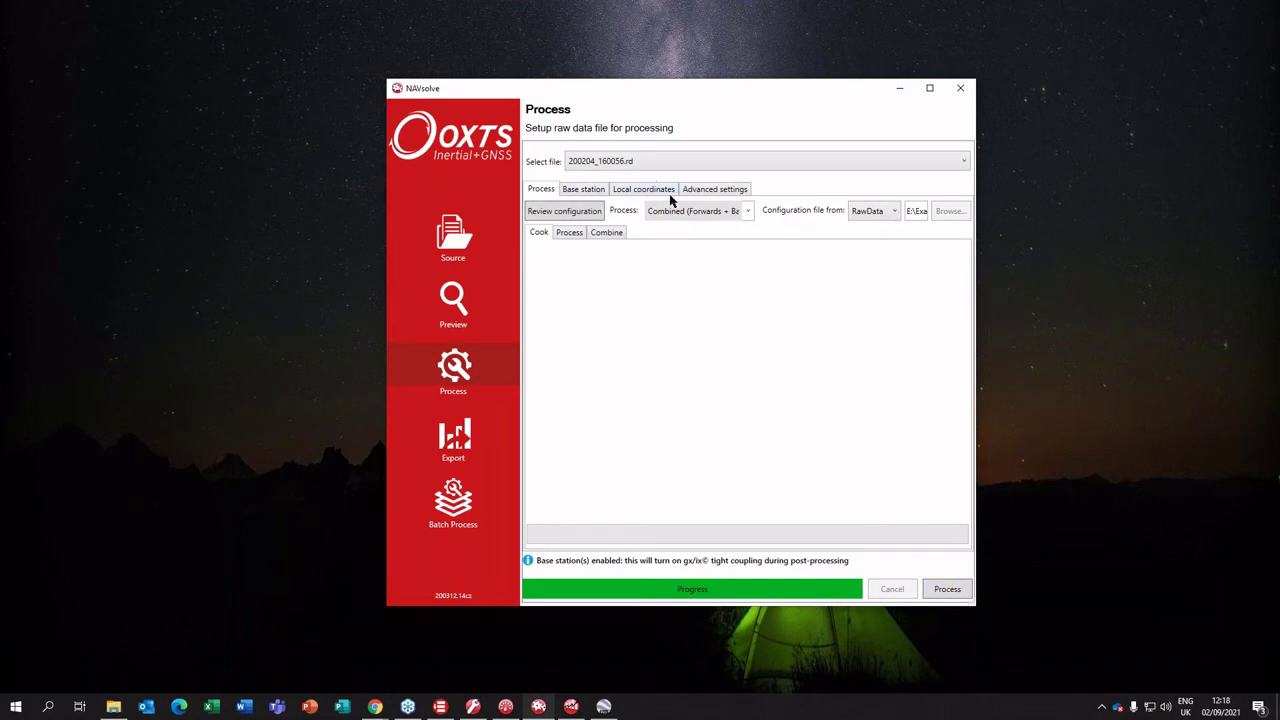
- View the advanced settings, local coordinates and available processing modes without changing them, and minimise NAVsolve
left_click(715, 192)
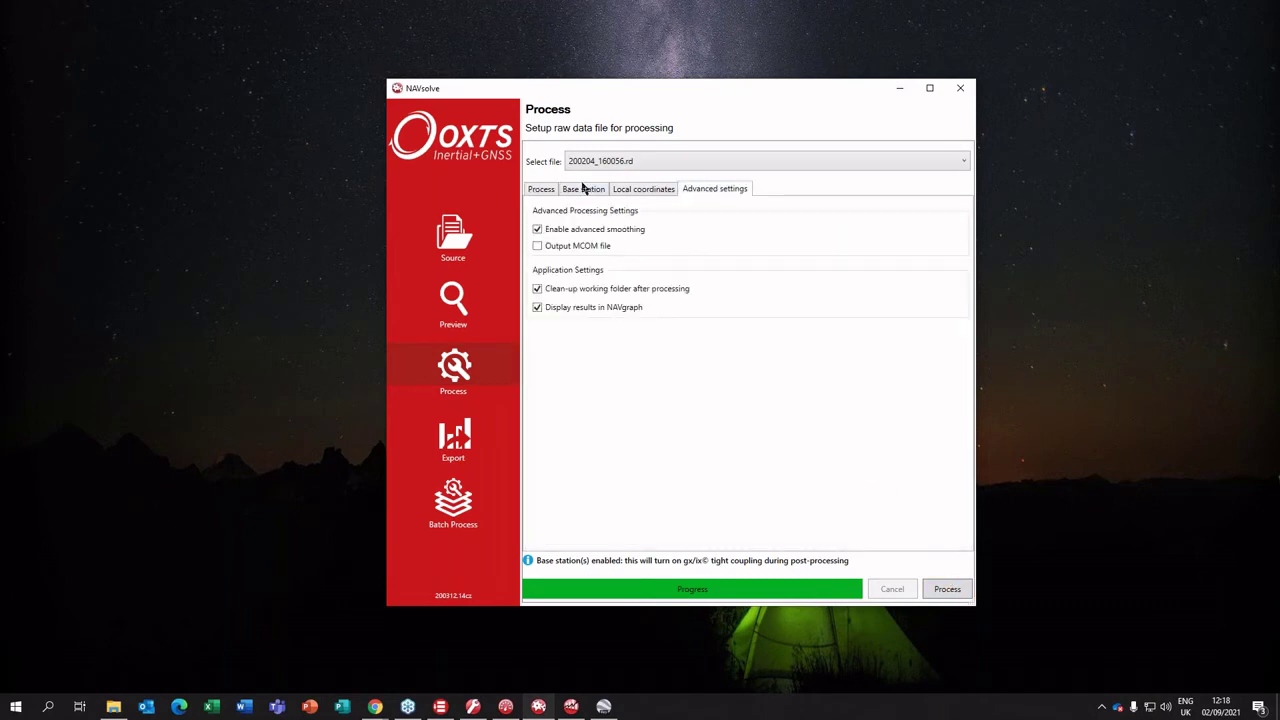
left_click(630, 194)
left_click(543, 191)
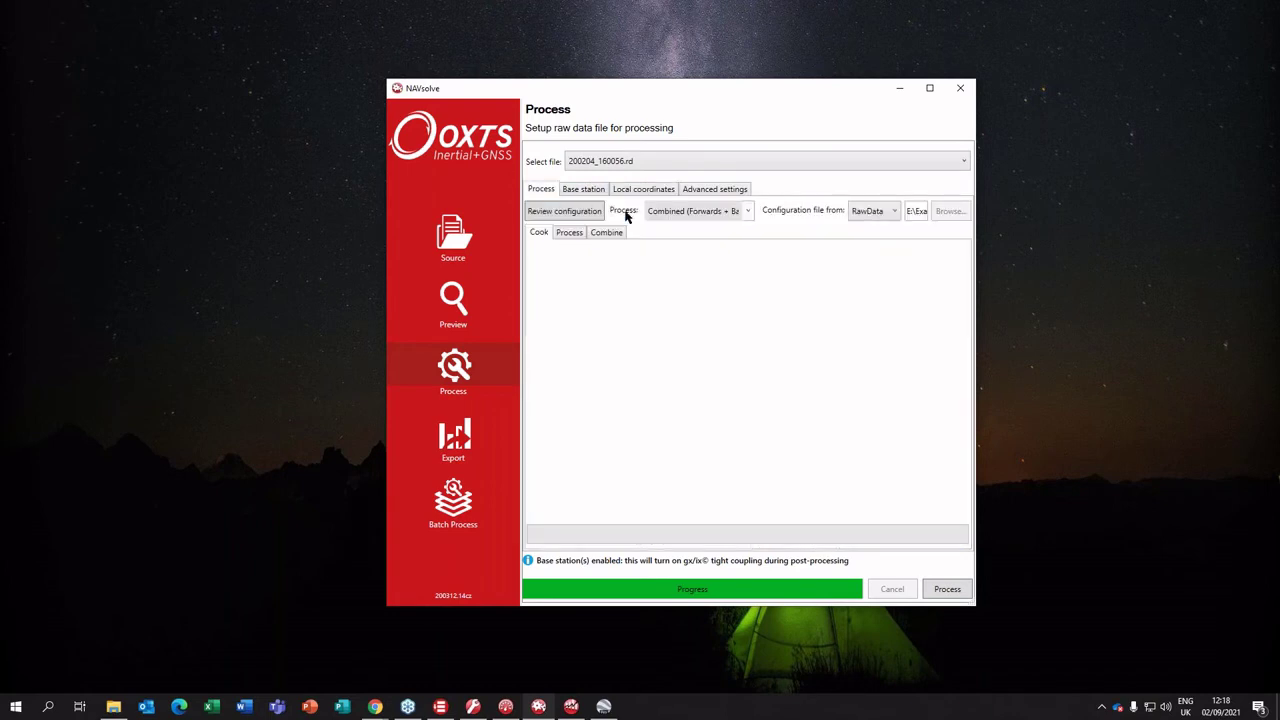
left_click(748, 211)
left_click(748, 211)
left_click(908, 90)
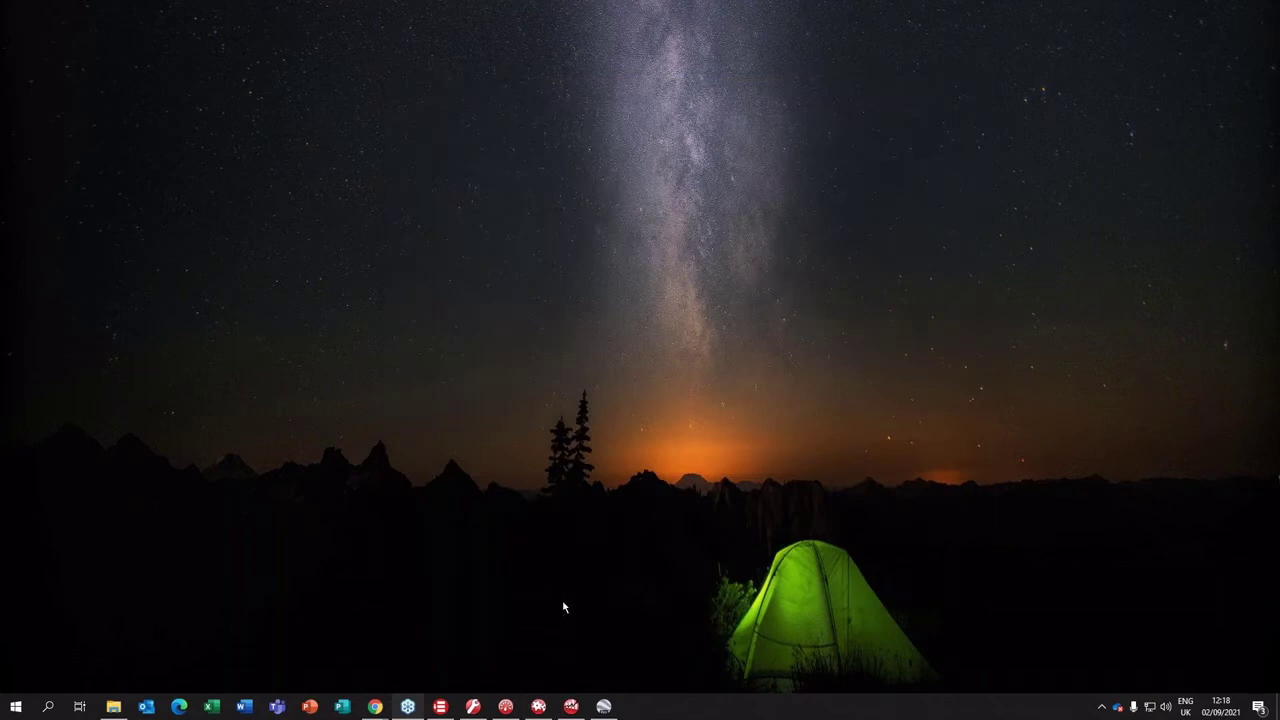
- Switch to NAVgraph and place the first graph cursor on the first large accuracy peak, about 446.6 s from the file start
left_click(571, 706)
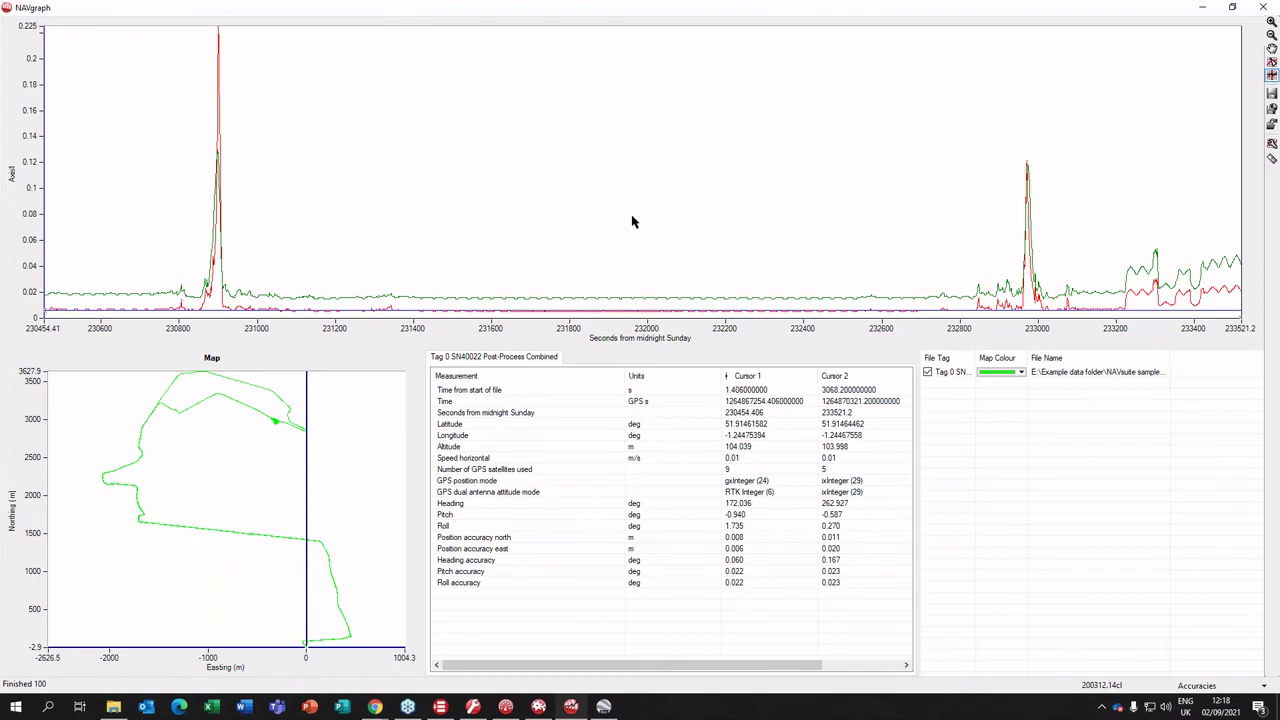
left_click(508, 708)
left_click_drag(47, 168, 220, 148)
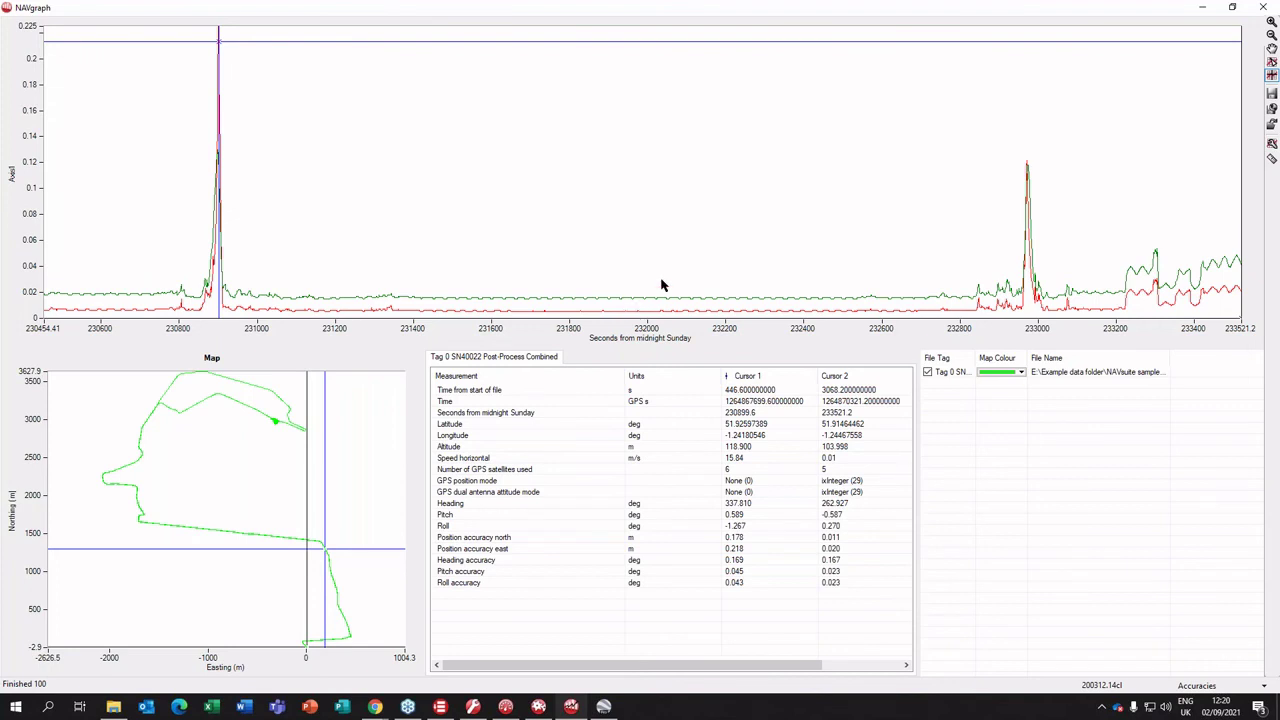
- View the file formats available for exporting the graph data, such as CSV and KML, without exporting
right_click(673, 175)
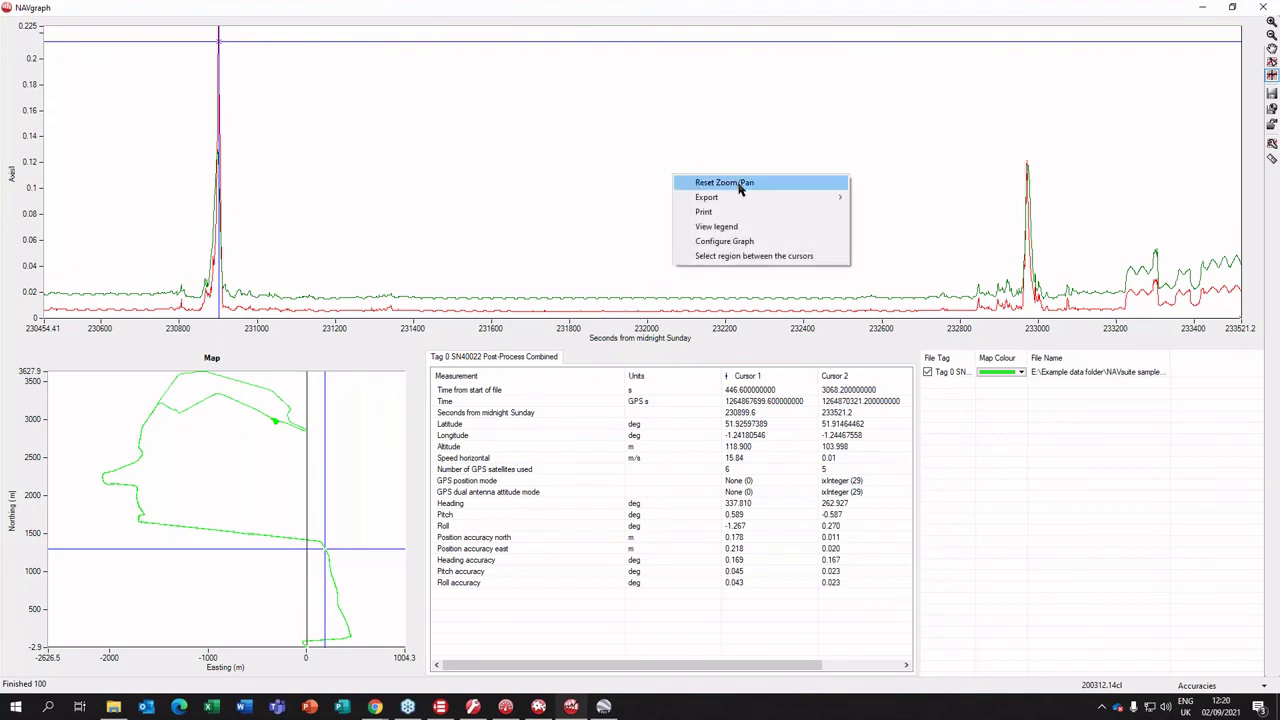
mouse_move(763, 199)
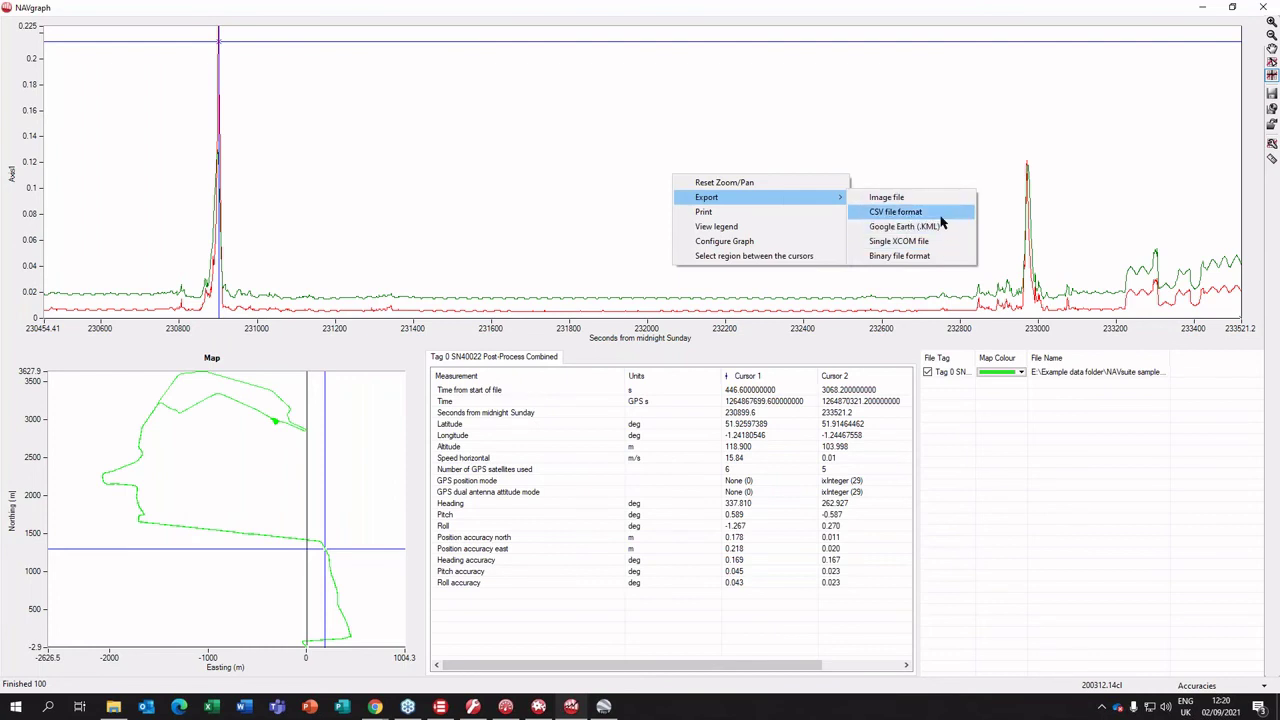
left_click(666, 130)
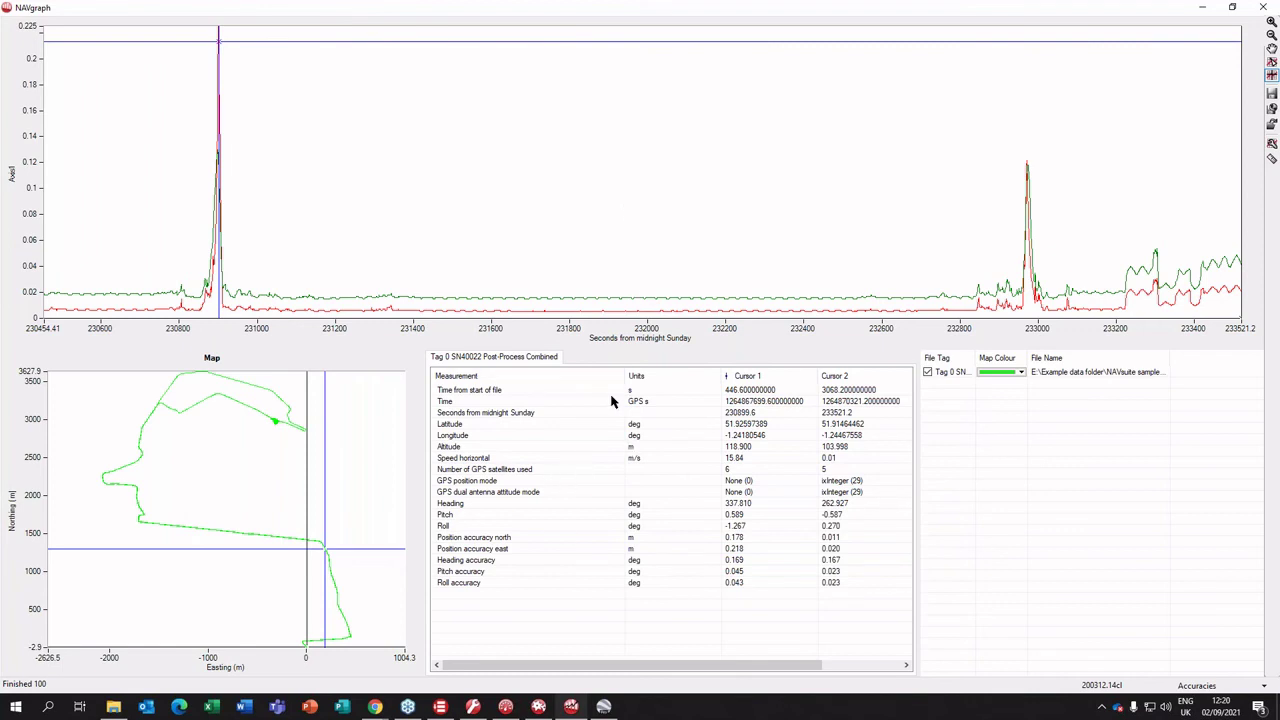
- View the measurements and units configured for the cursor table, and close its configuration without changes
right_click(613, 517)
left_click(702, 530)
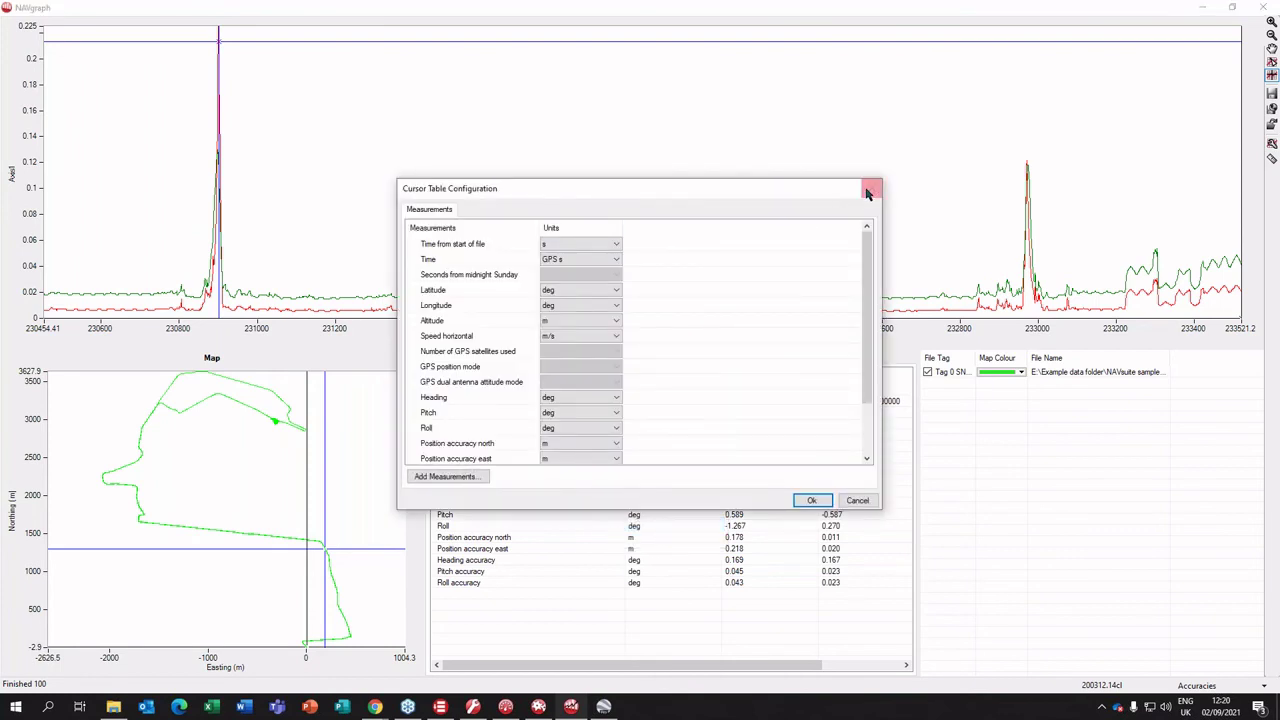
left_click(868, 192)
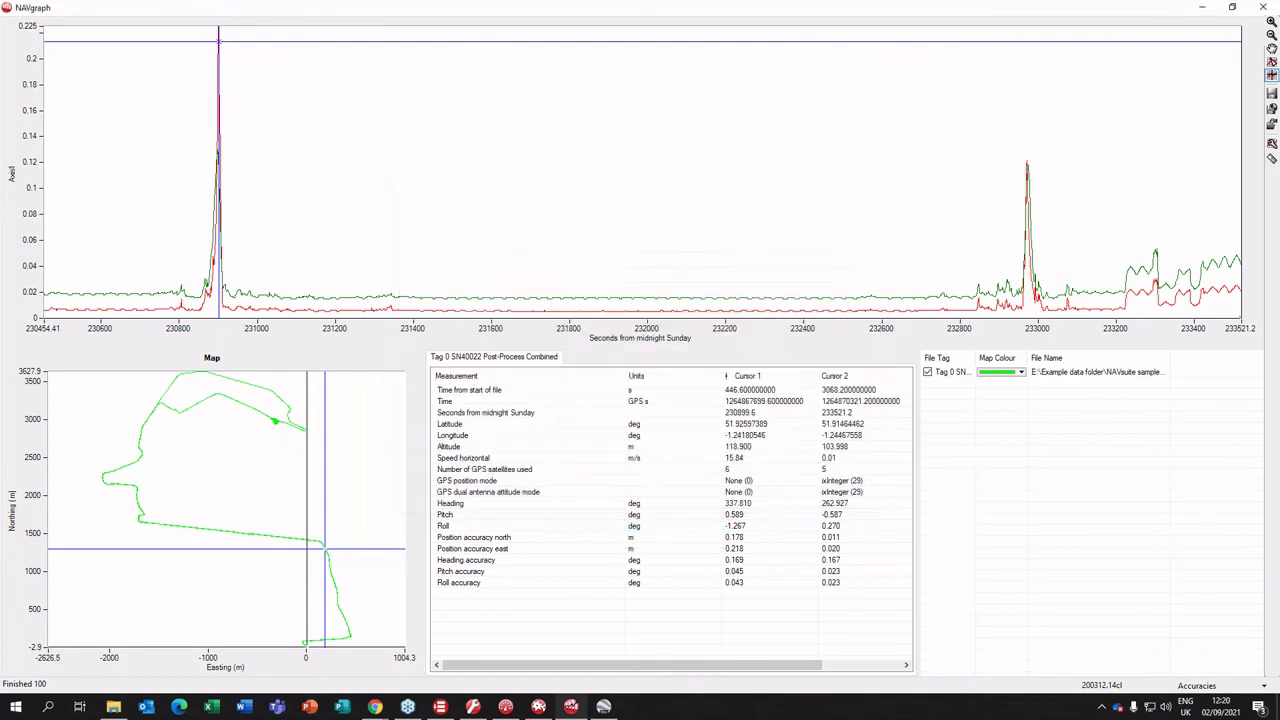
- View the accuracy graph's configuration and browse the measurements that can be added, without adding any
right_click(584, 206)
left_click(636, 276)
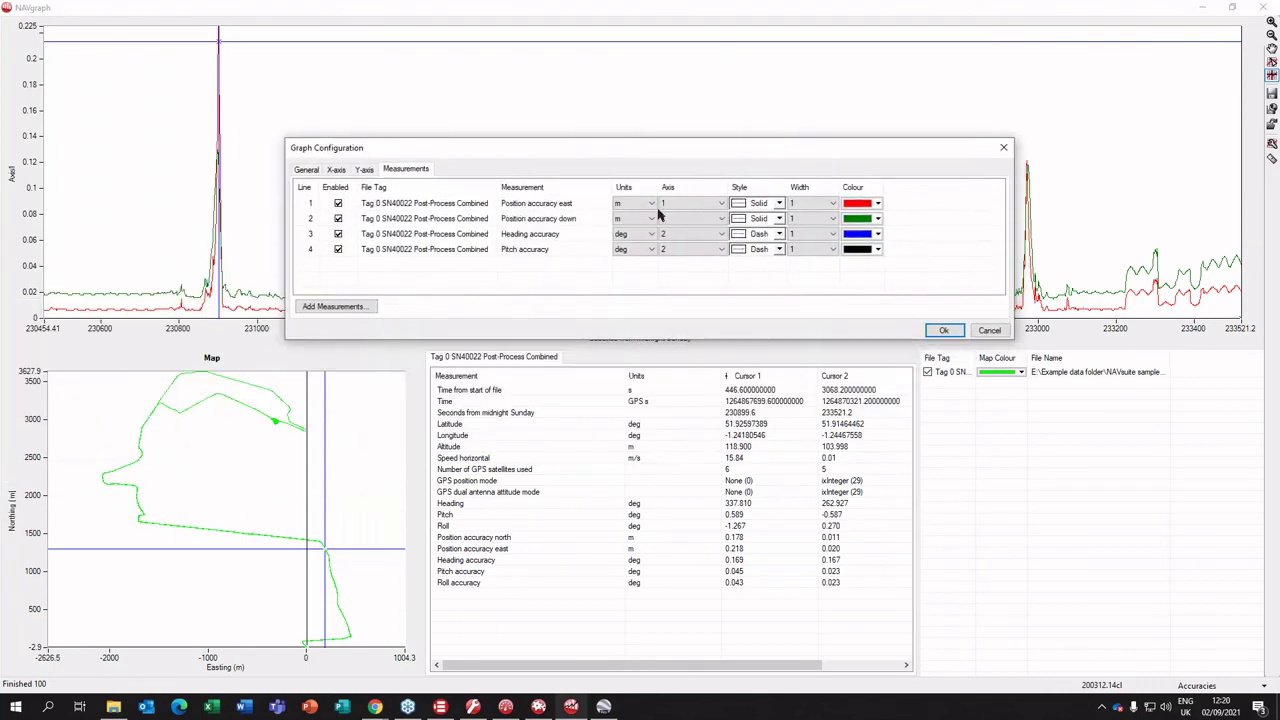
left_click(350, 308)
scroll(682, 275, "down", 8)
left_click_drag(1052, 185, 1076, 340)
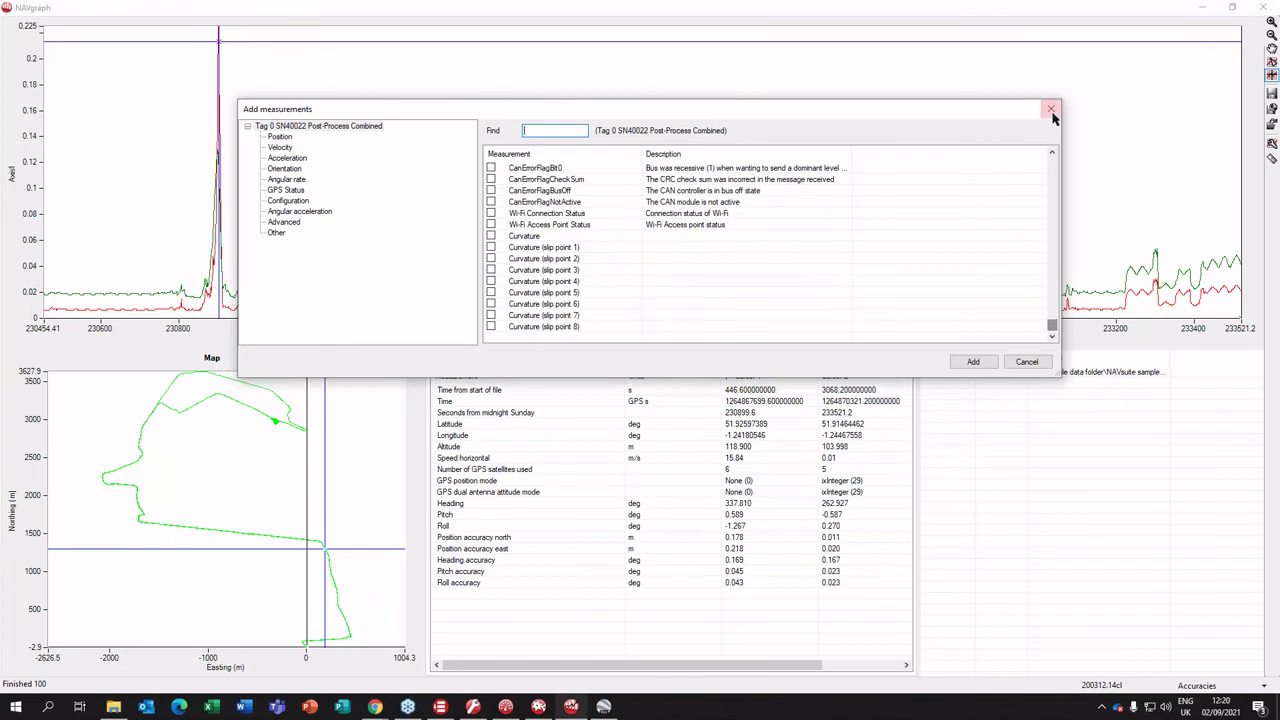
left_click(1051, 109)
left_click(1003, 147)
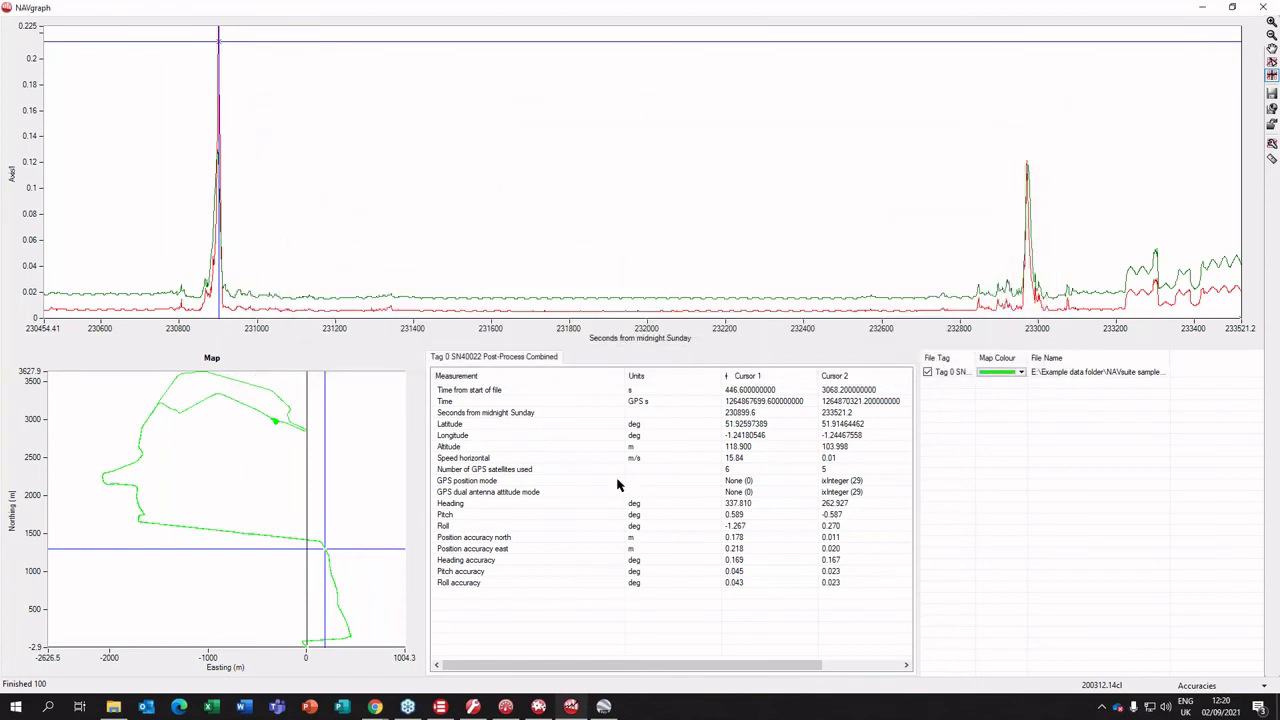
- Look again at the graph's export options, from image file to binary format, and dismiss them
right_click(584, 178)
mouse_move(720, 195)
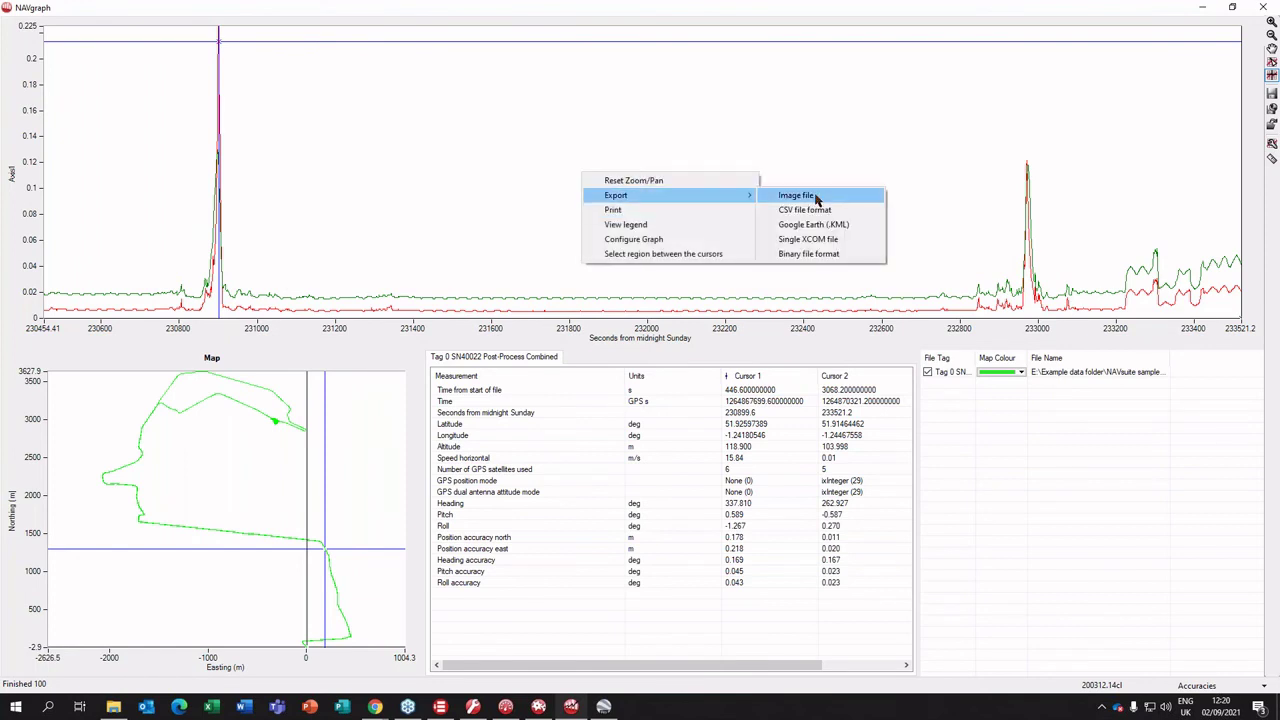
left_click(500, 107)
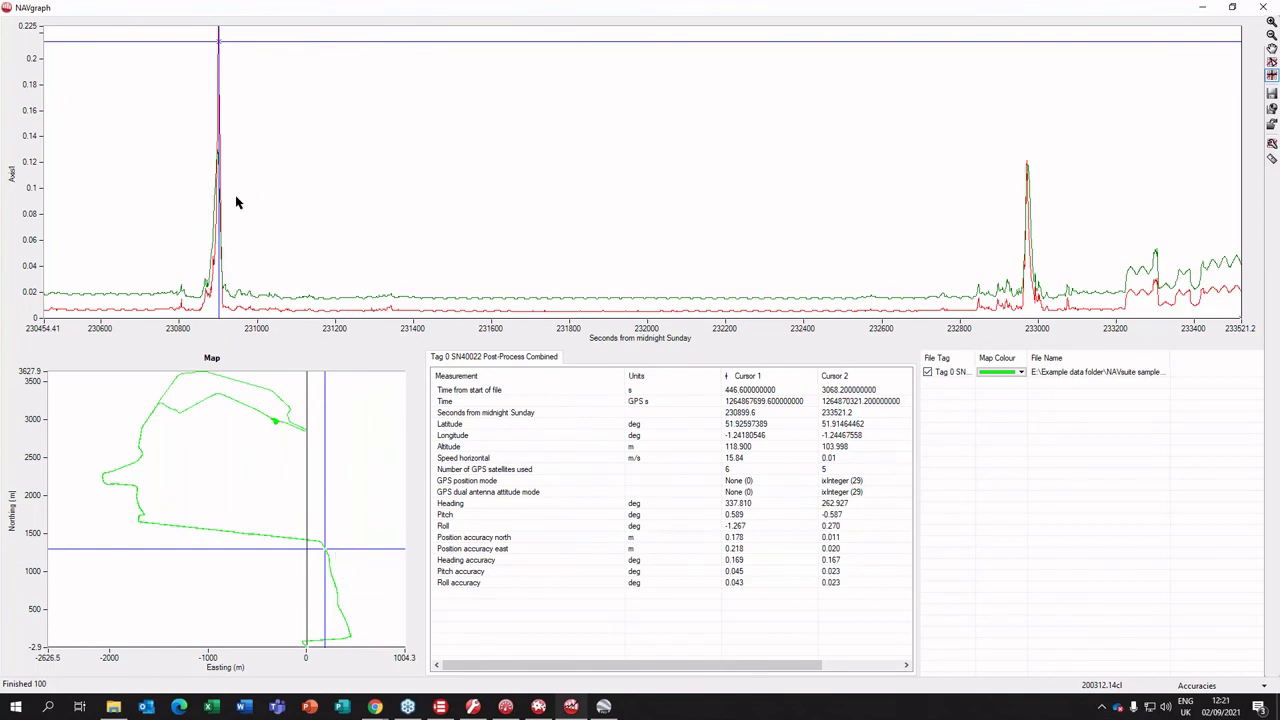
- Switch to Google Earth Pro, examine the 200204_160056 RTK SummaryPage.kml track around Heyford Park, and return to NAVgraph
left_click(603, 707)
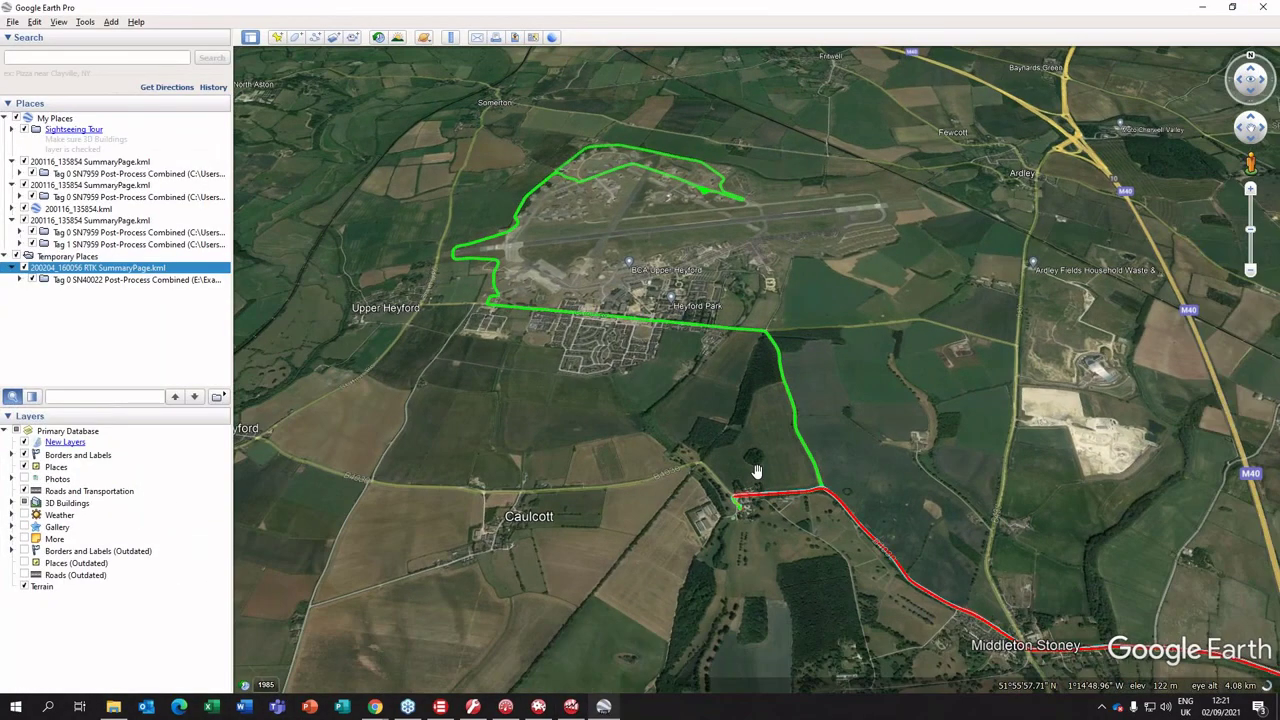
scroll(762, 335, "up", 3)
scroll(757, 320, "up", 2)
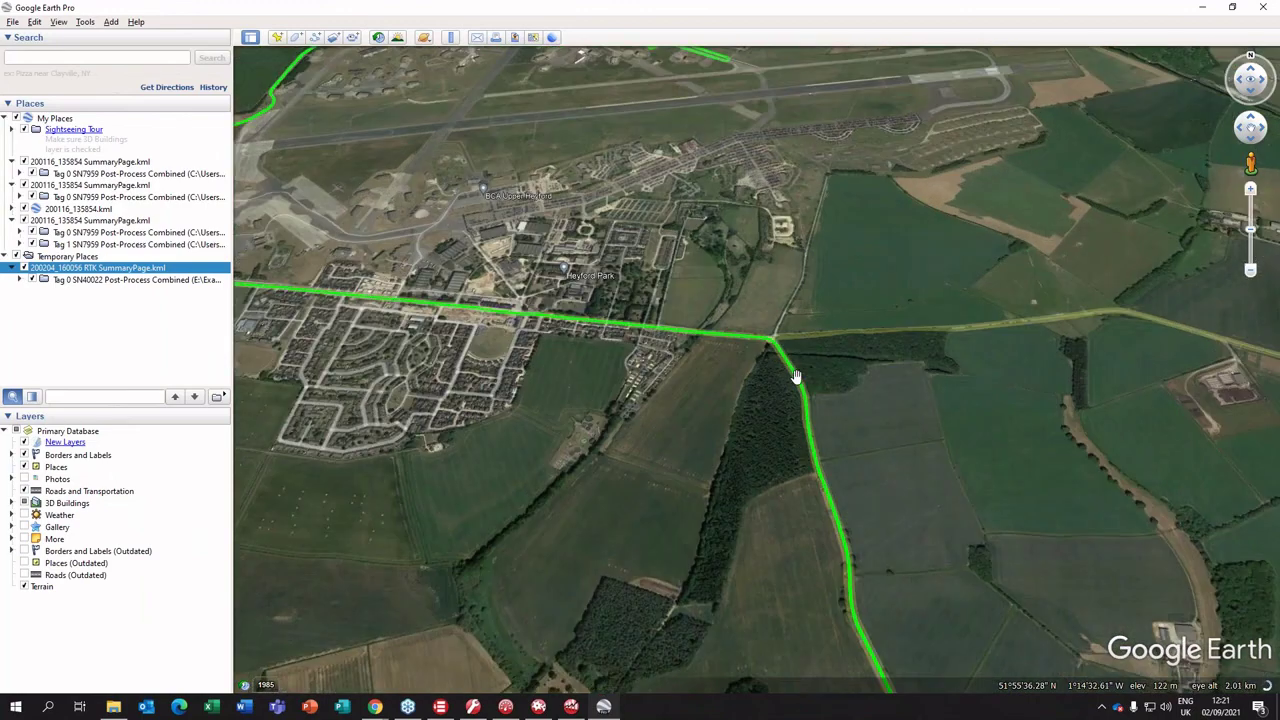
scroll(779, 390, "up", 5)
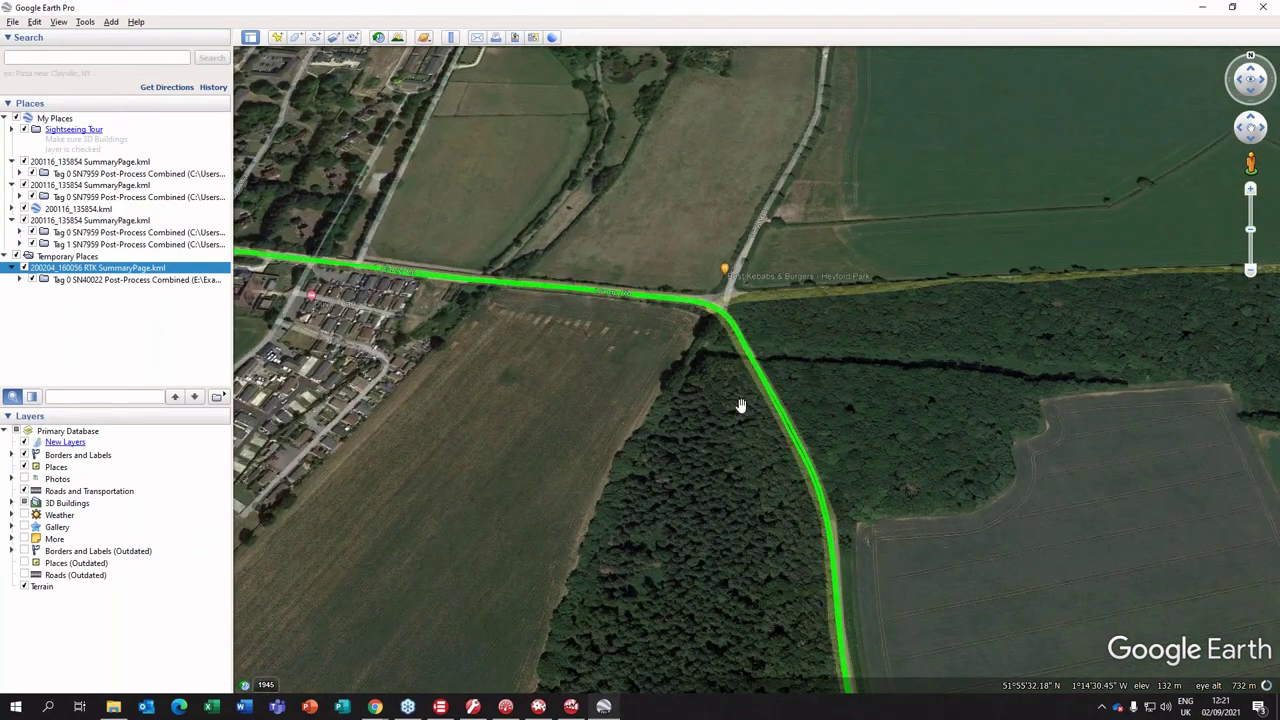
scroll(700, 405, "down", 3)
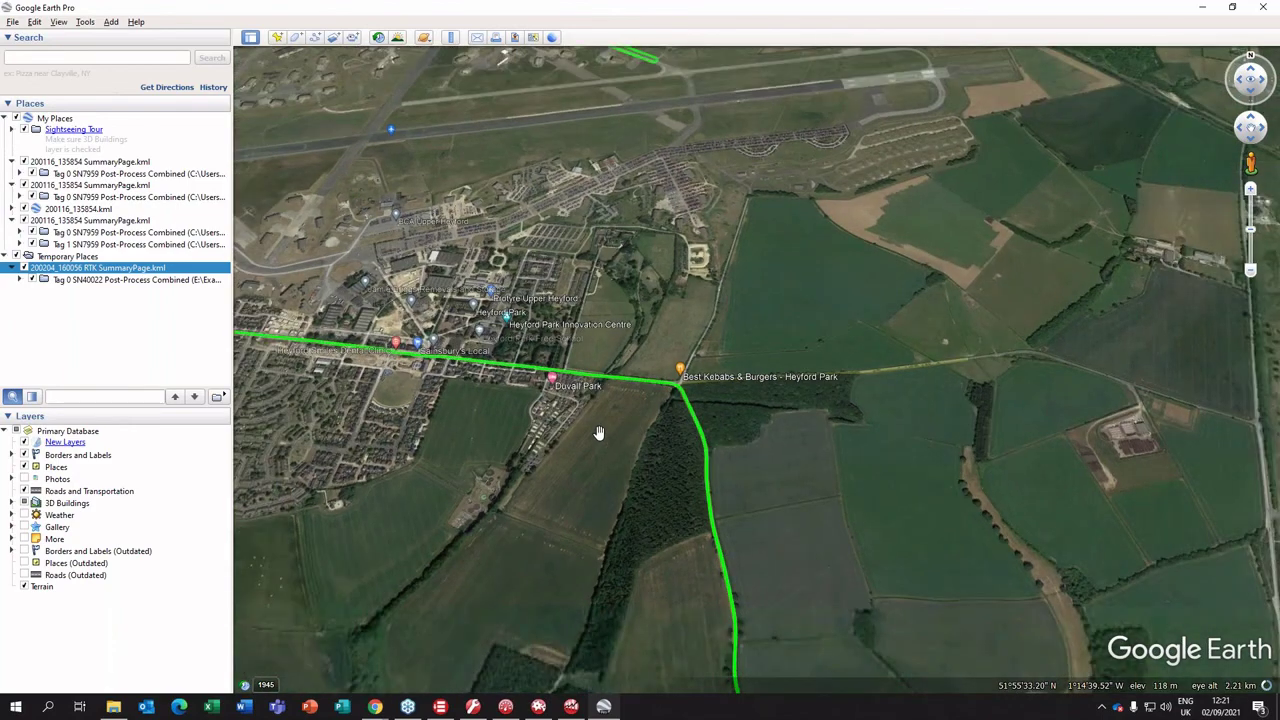
left_click_drag(600, 434, 800, 371)
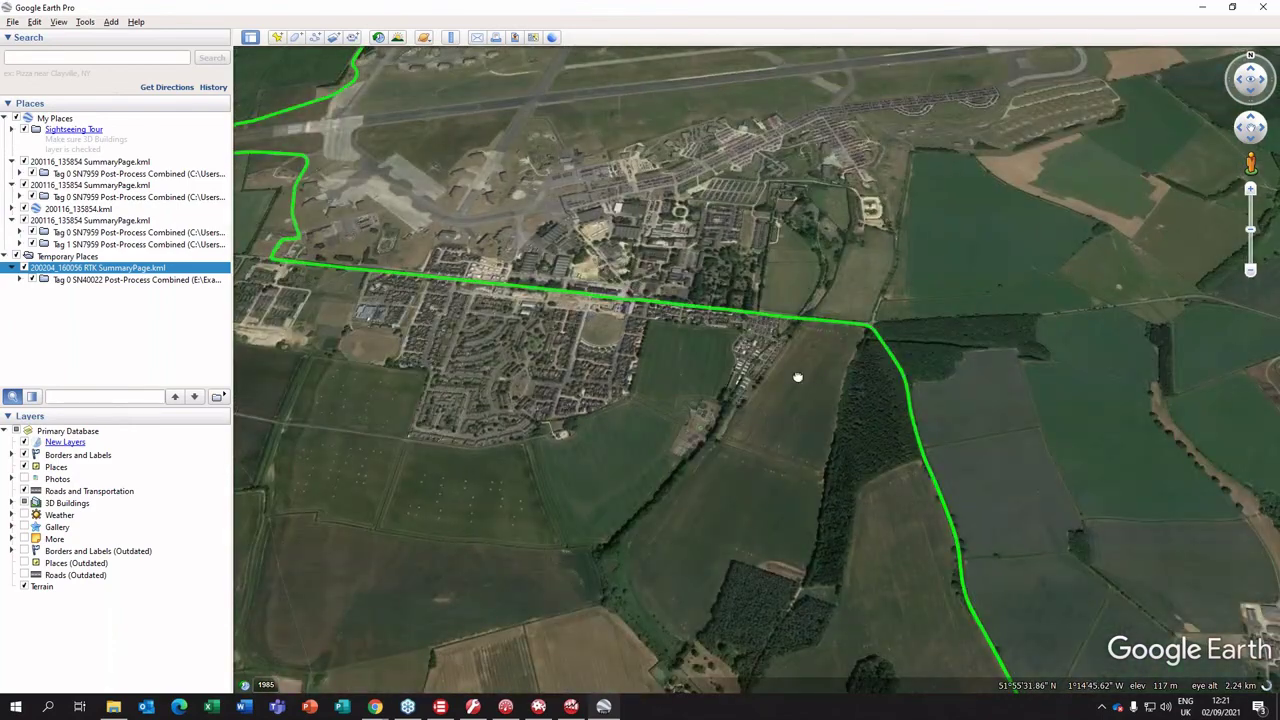
left_click(1262, 7)
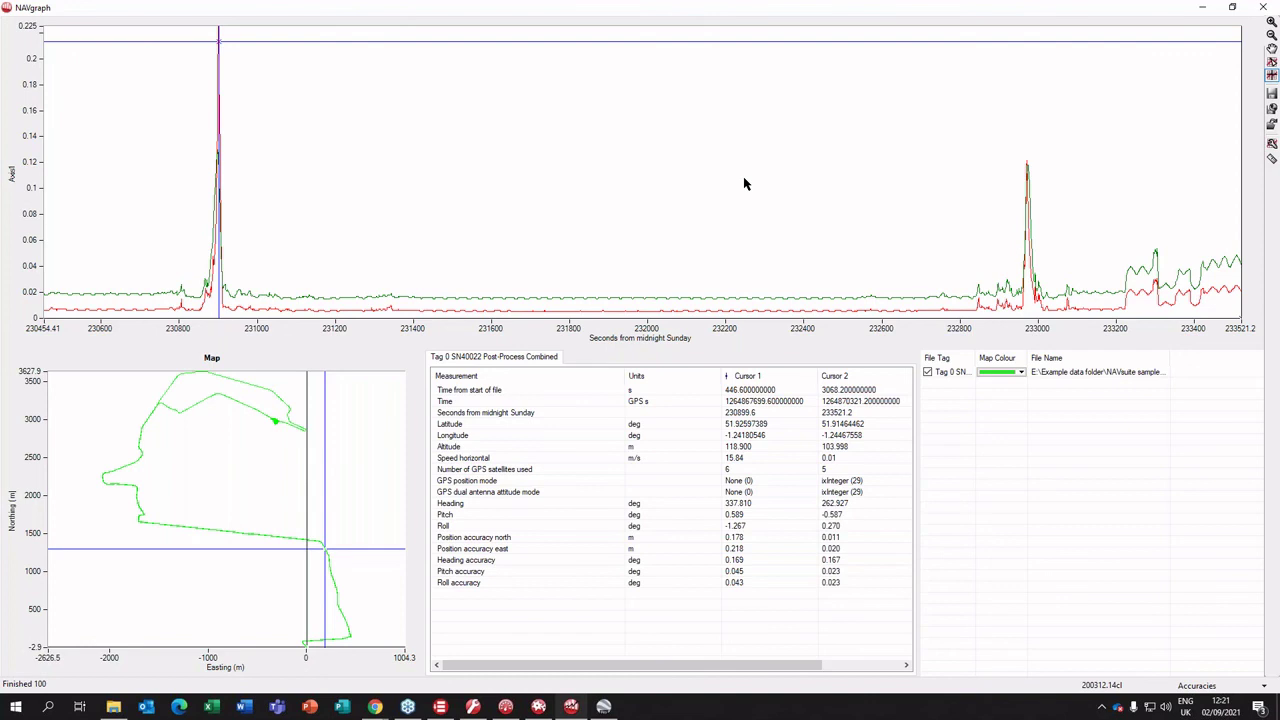
- Switch to Chrome, view the NAVsuite software download page in the OxTS support centre, and return to the OxTS home page
left_click(375, 706)
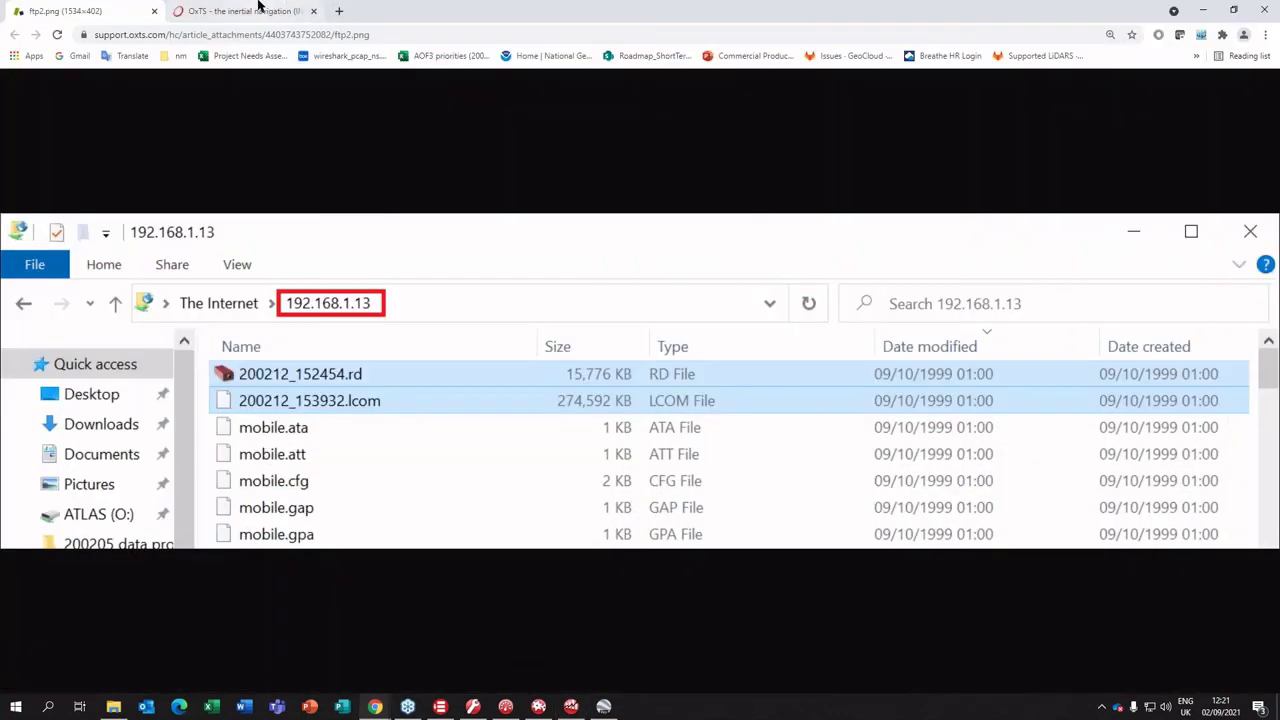
left_click(258, 9)
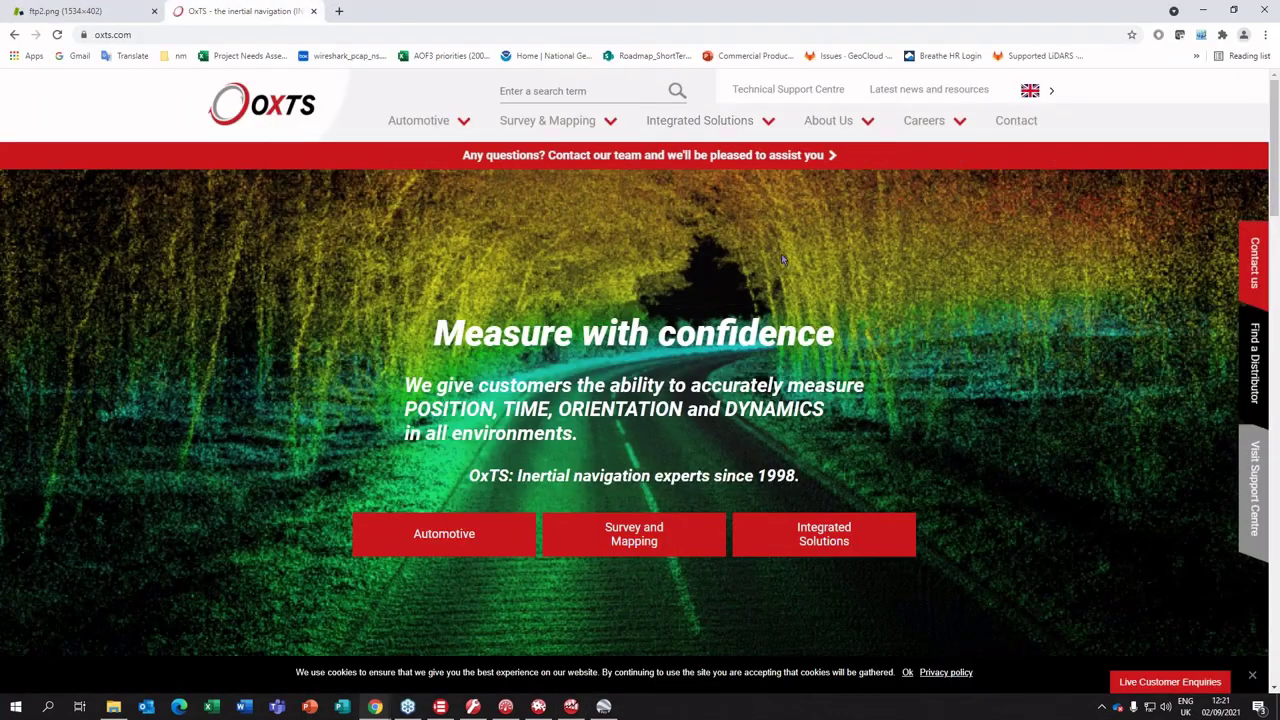
left_click(800, 92)
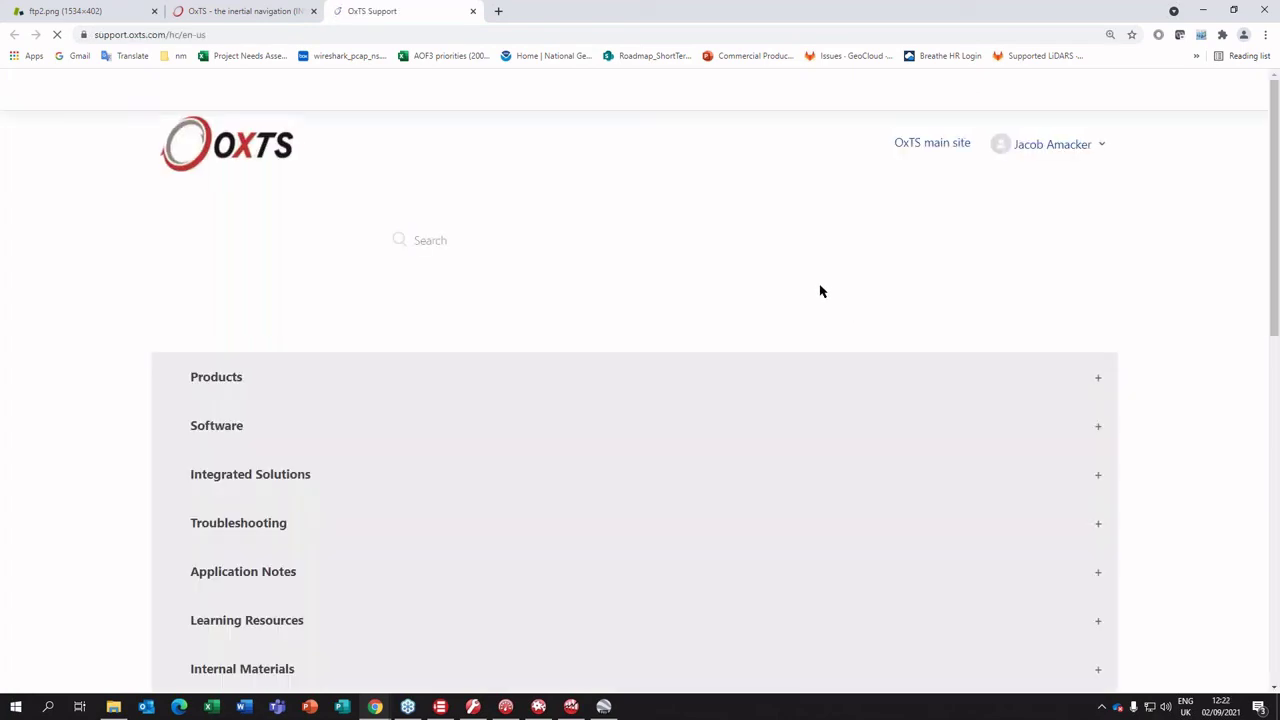
scroll(573, 304, "down", 2)
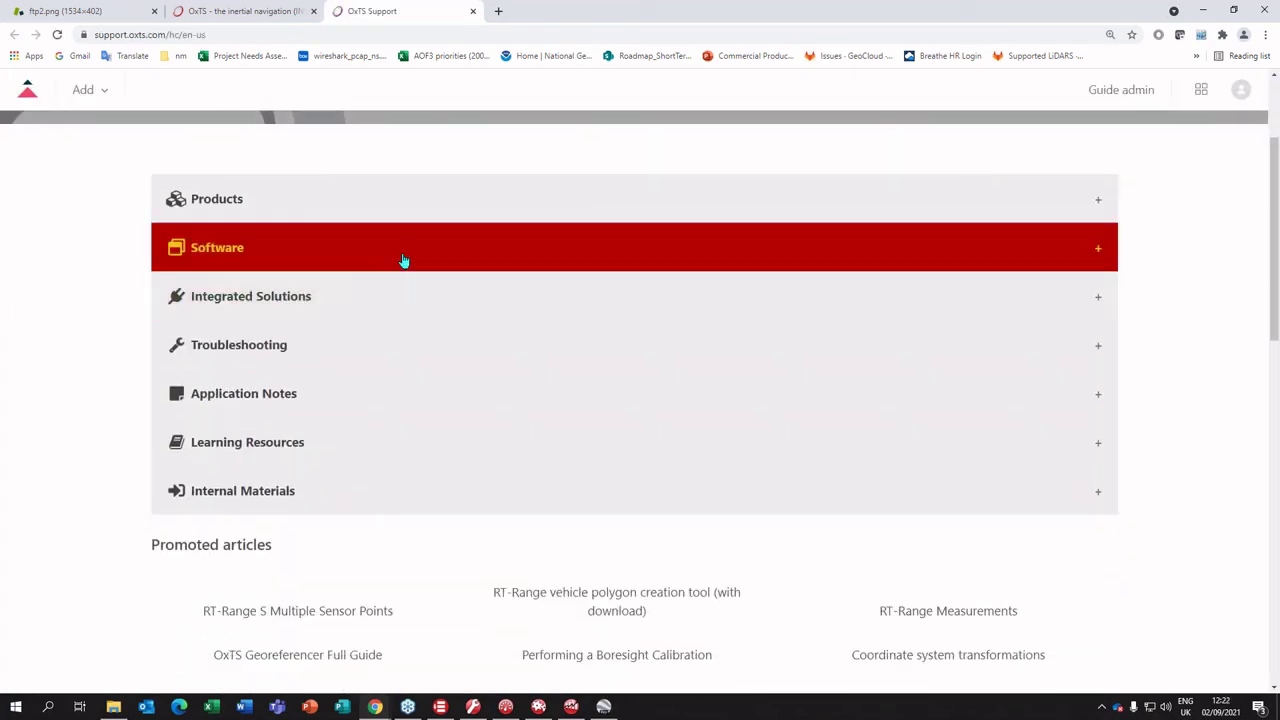
left_click(403, 263)
left_click(286, 360)
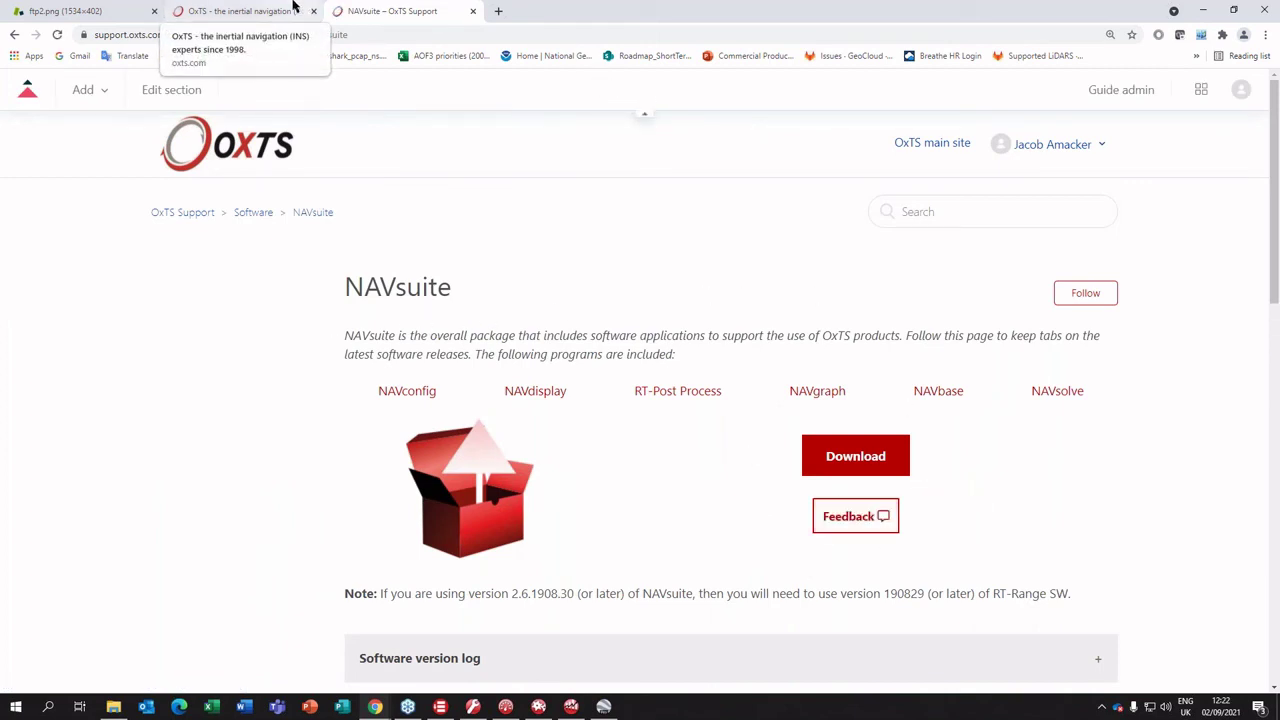
left_click(237, 10)
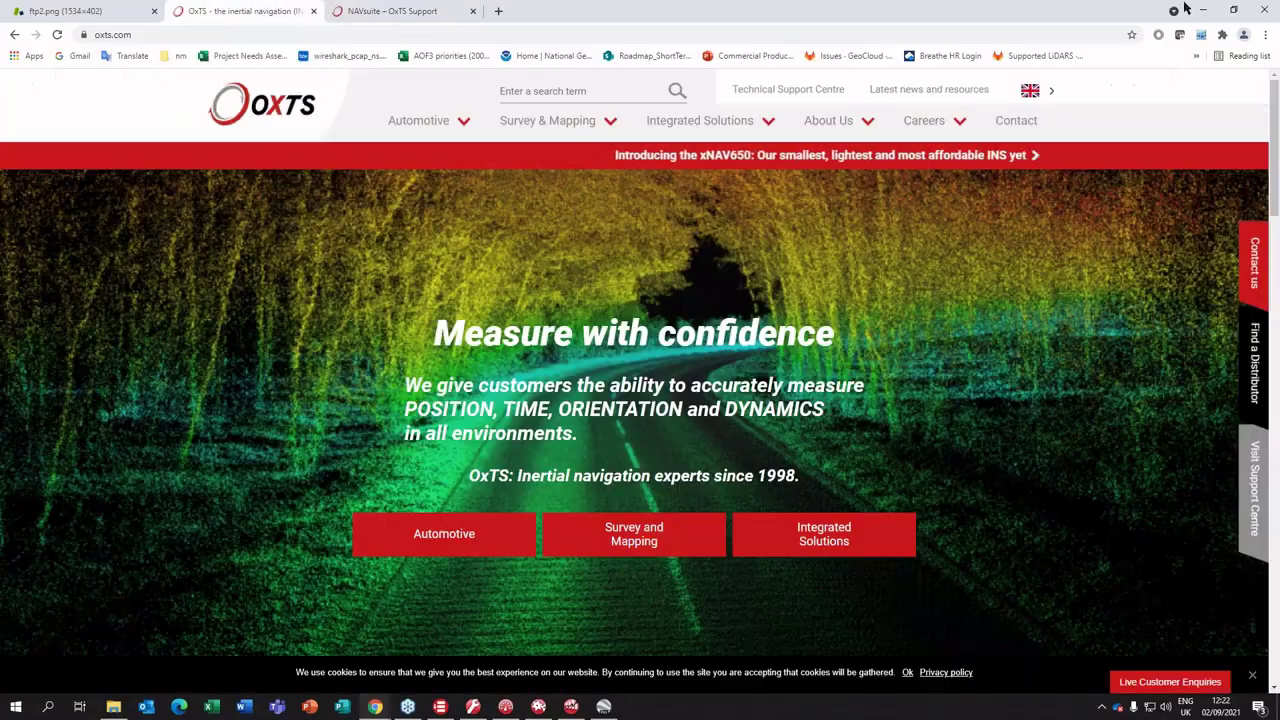